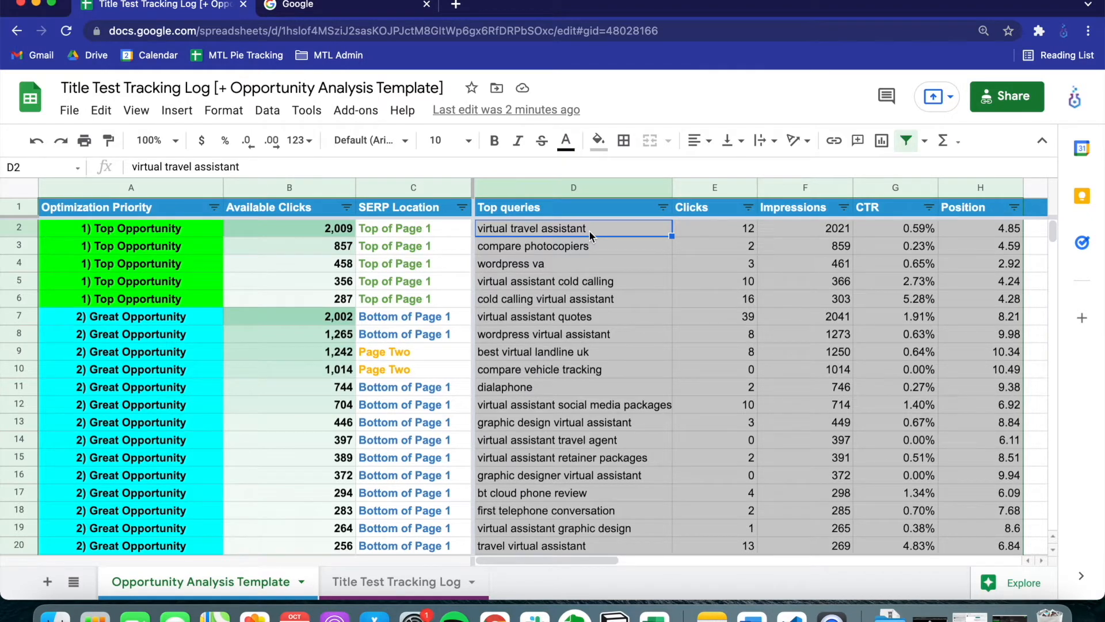
Search Google for "virtual travel assistant" and compare the QuoteGrab result's title with the competing titles
left_click(392, 6)
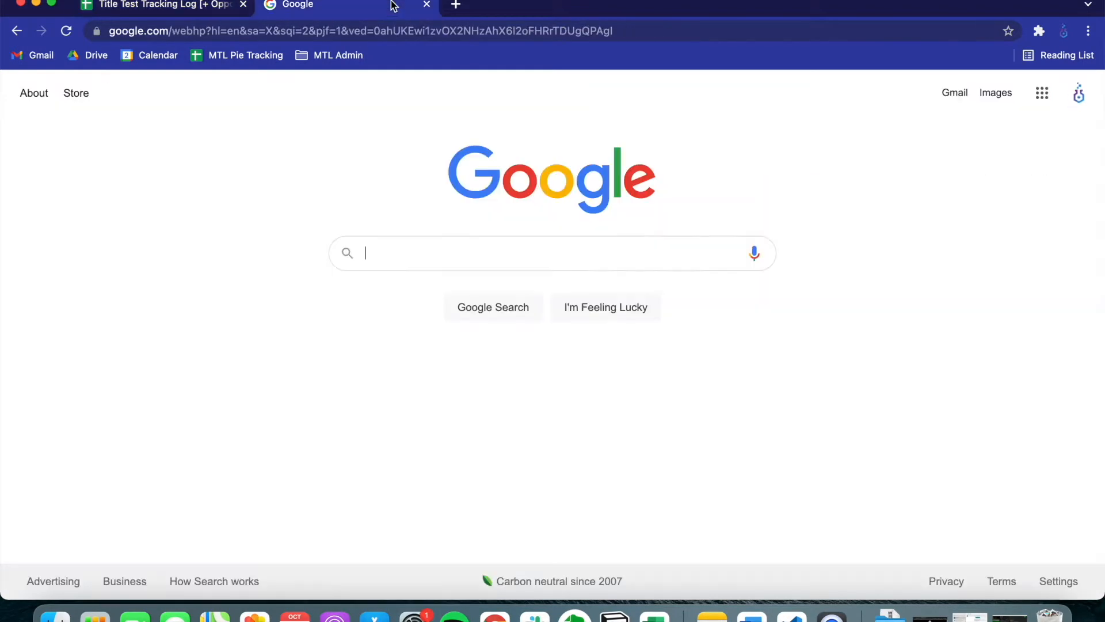
type("virtual travel assistant")
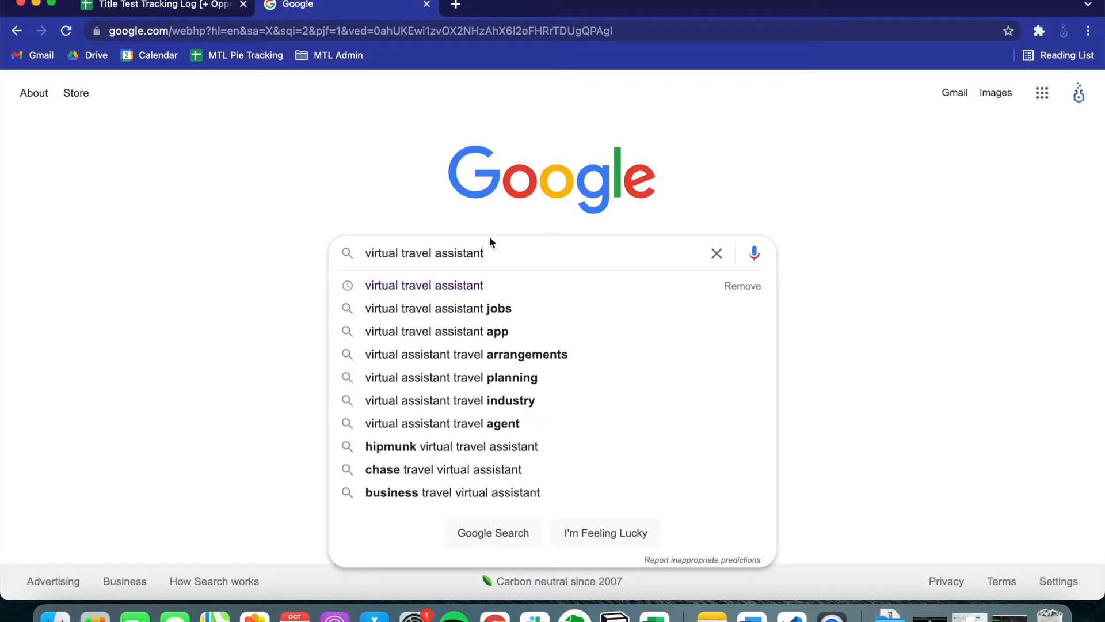
key("Return")
scroll(706, 383, "down", 10)
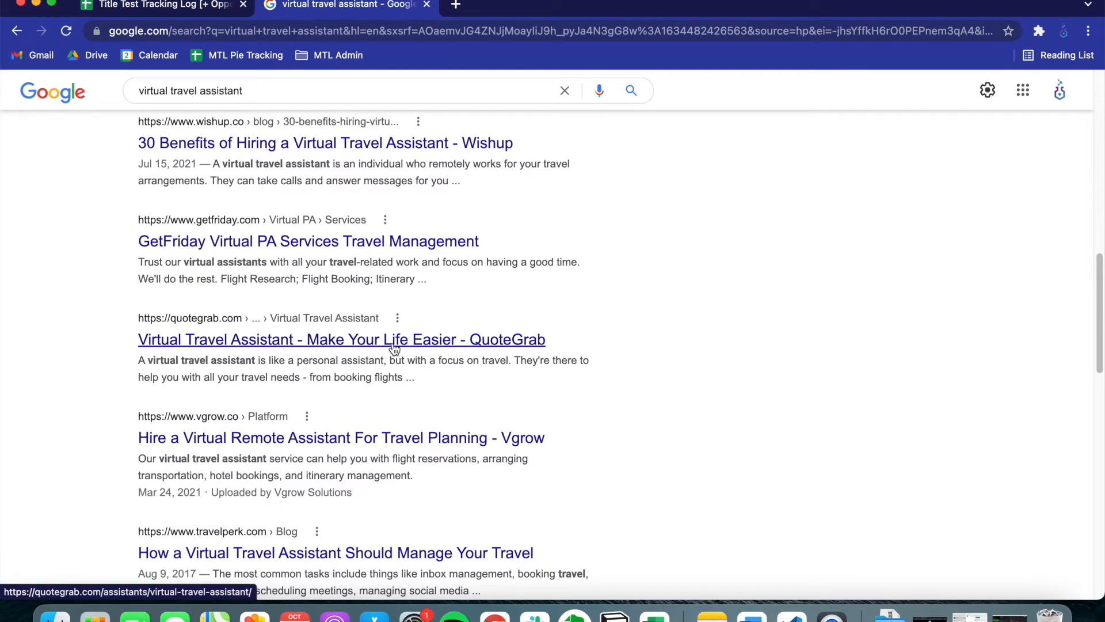
scroll(394, 349, "up", 10)
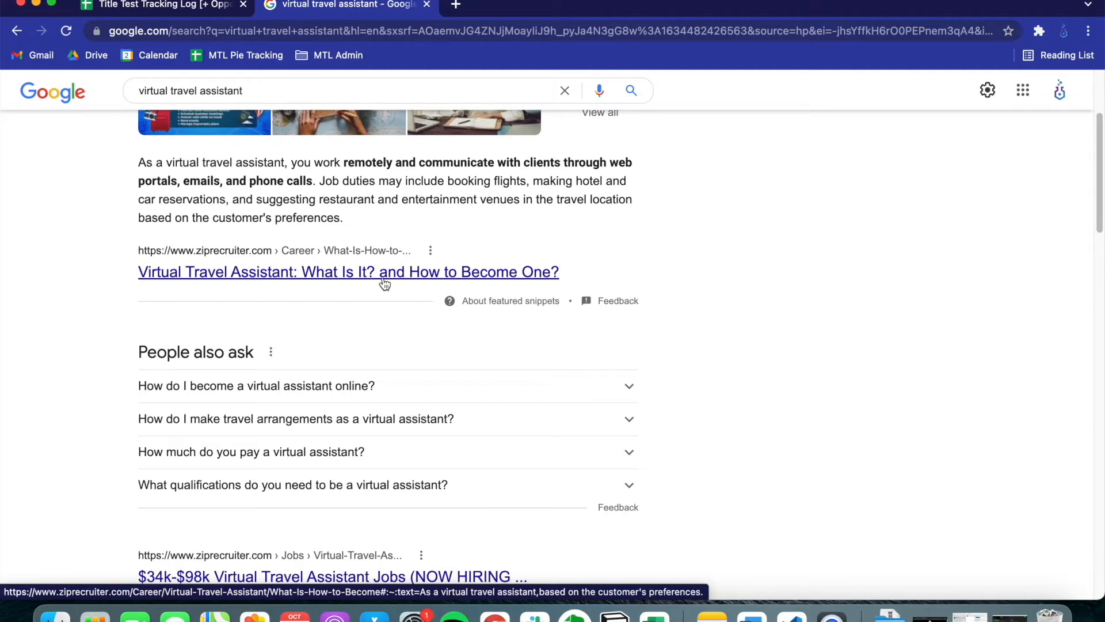
scroll(385, 282, "down", 8)
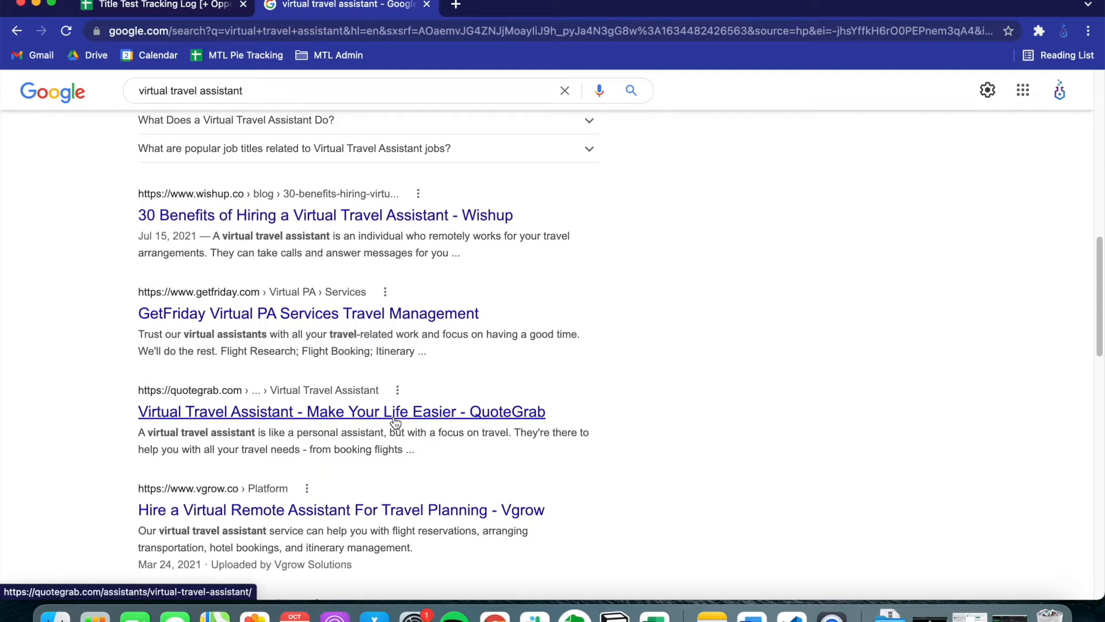
Copy the QuoteGrab search result's link address and enter it as the Page URL in A3 of the Title Test Tracking Log sheet
left_click(175, 7)
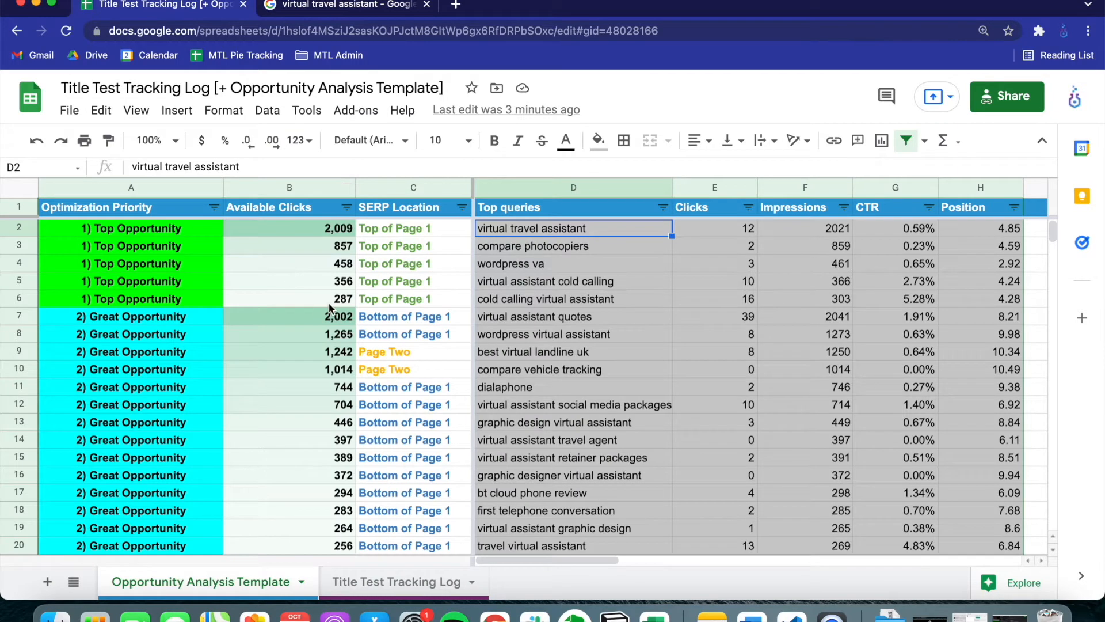
left_click(381, 583)
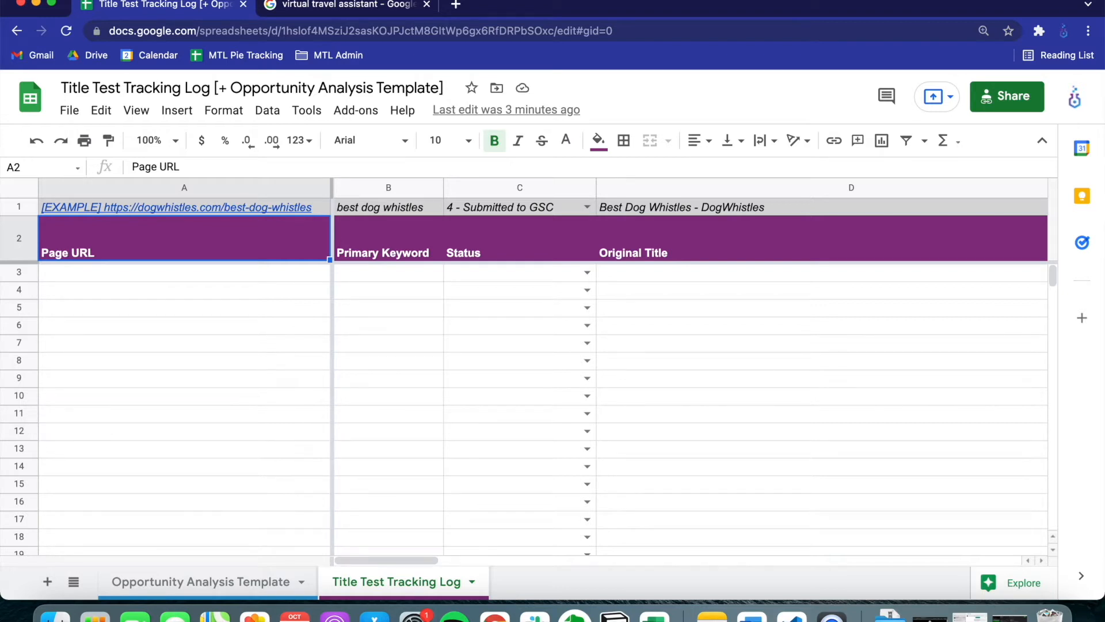
left_click(250, 277)
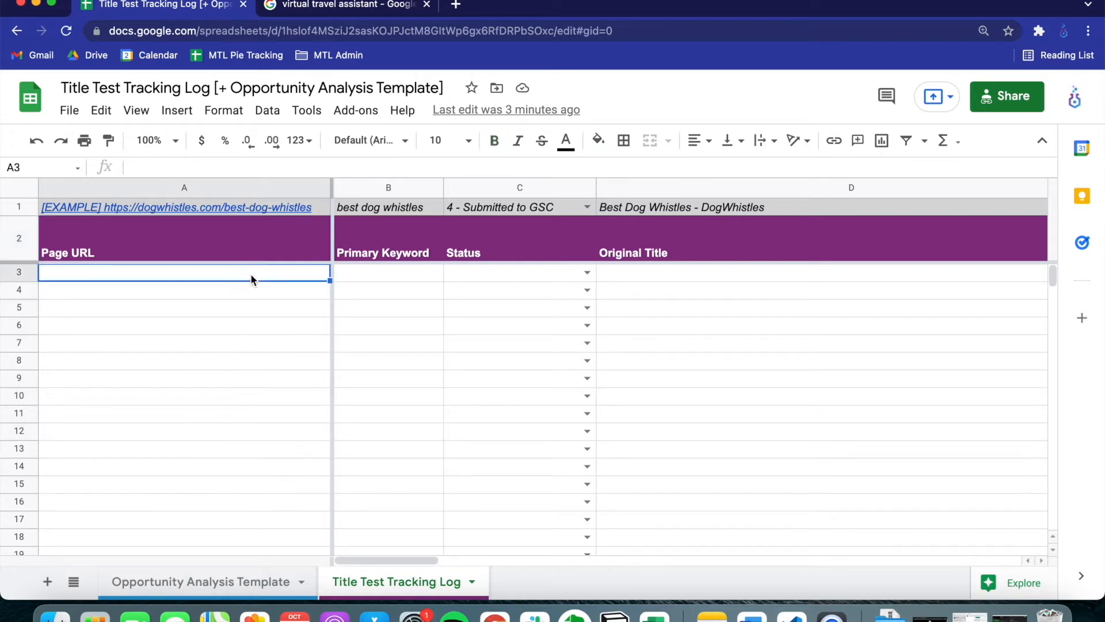
left_click(348, 8)
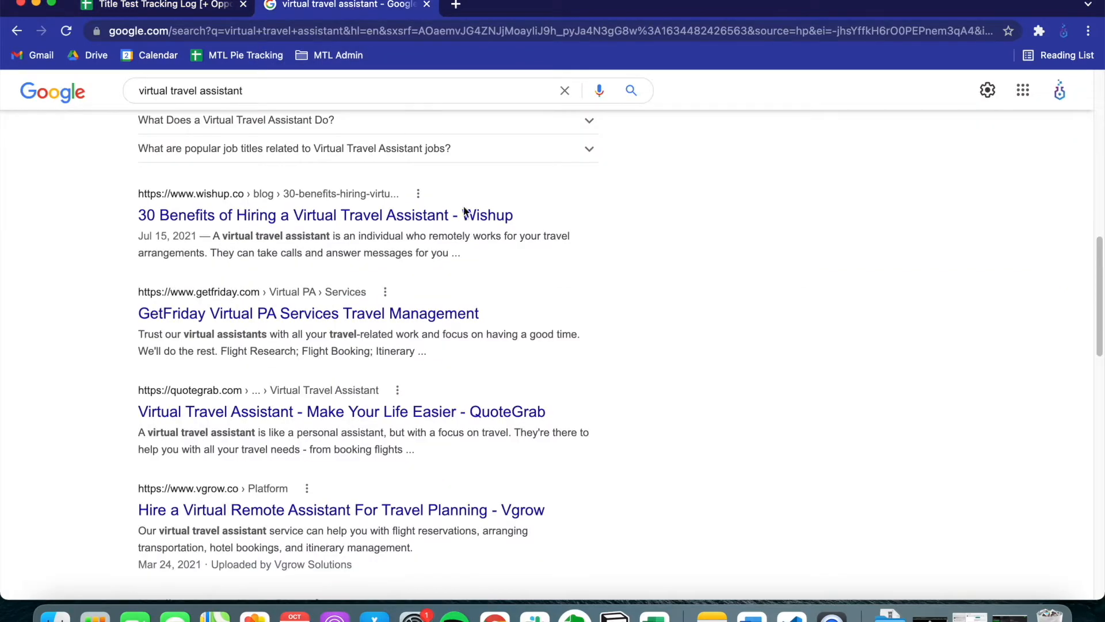
scroll(576, 357, "down", 2)
scroll(368, 409, "down", 2)
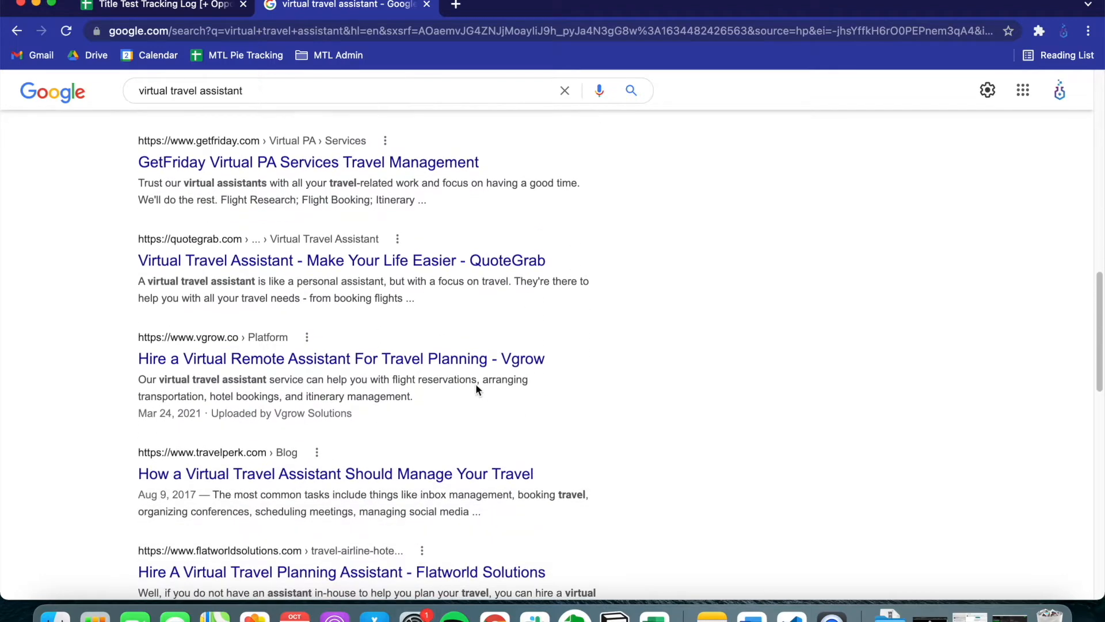
right_click(384, 259)
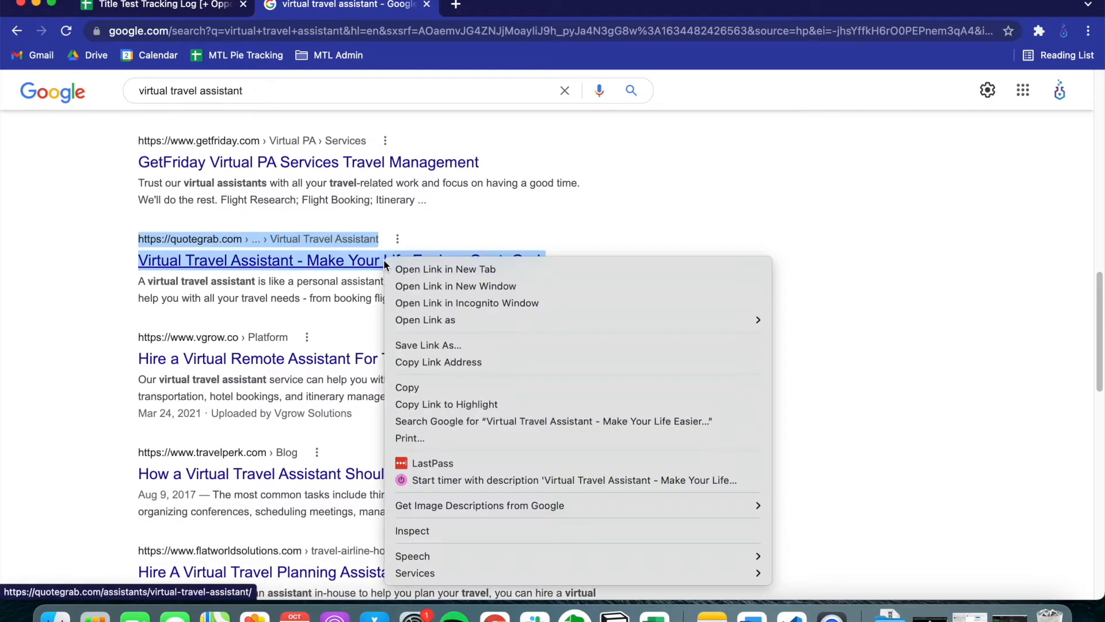
left_click(421, 362)
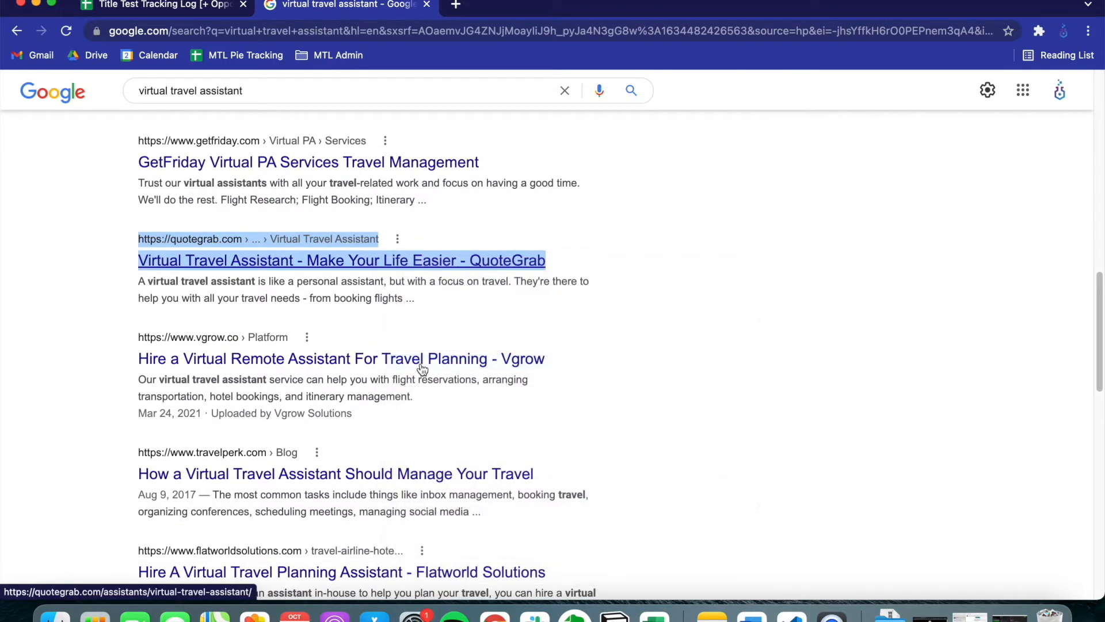
left_click(220, 14)
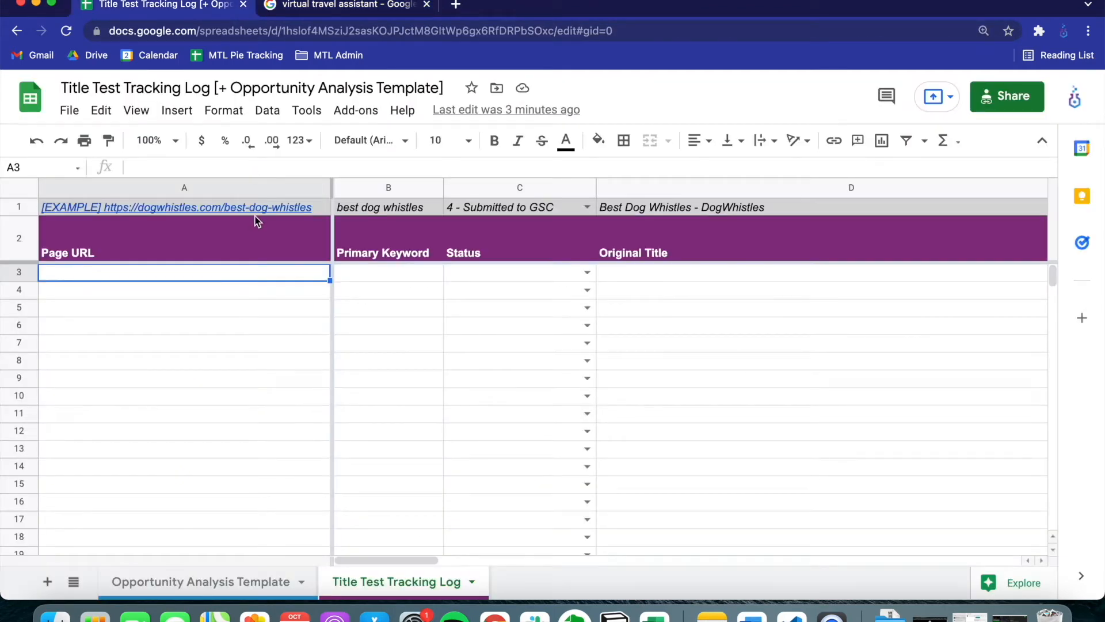
key("super+v")
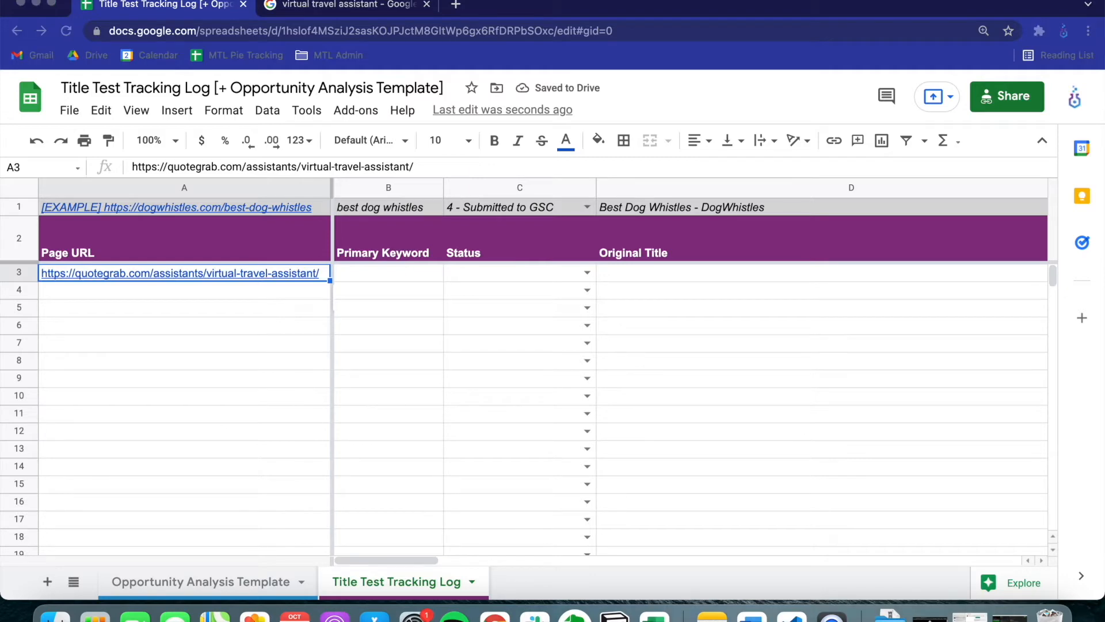
Set row 3's primary keyword to "virtual travel assistant" and its status to "1 - Needs Optimization"
double_click(372, 273)
key("super+v")
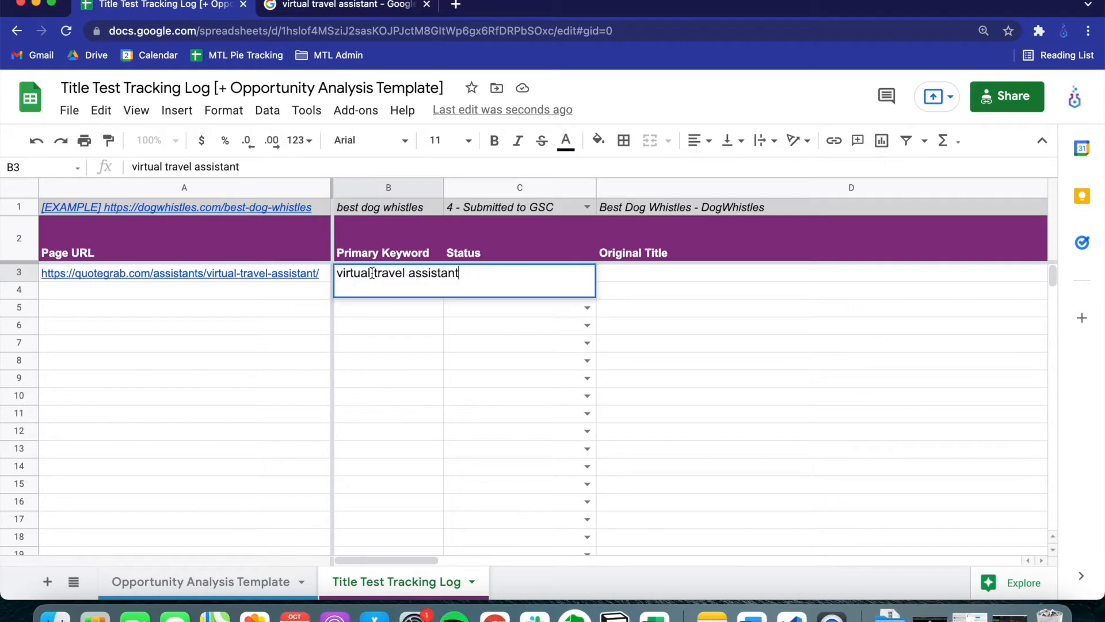
key("BackSpace")
key("Tab")
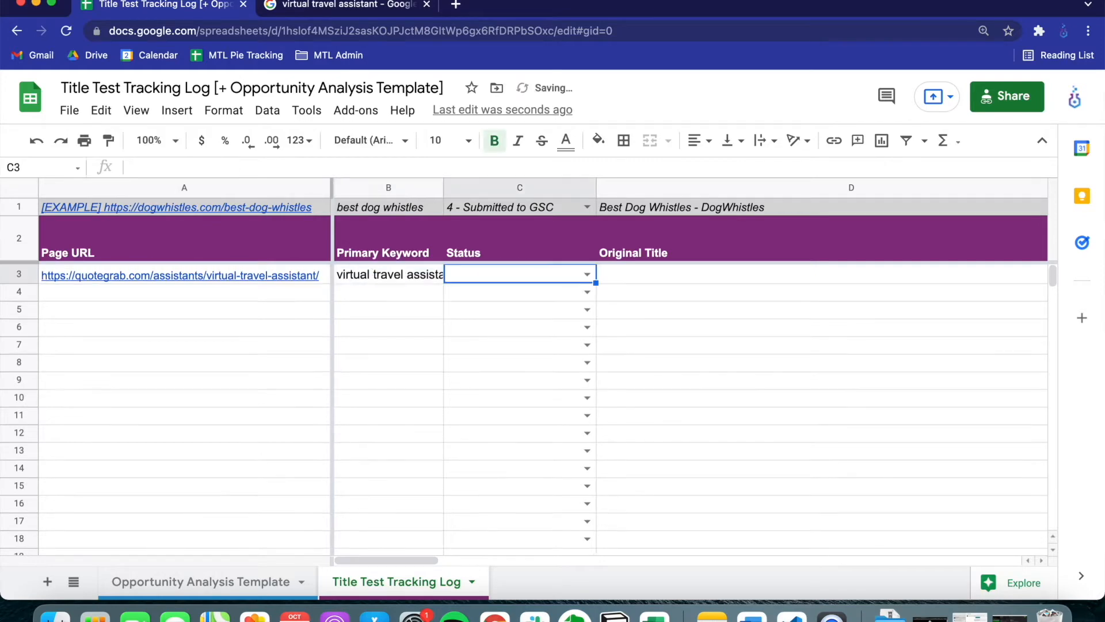
left_click(585, 276)
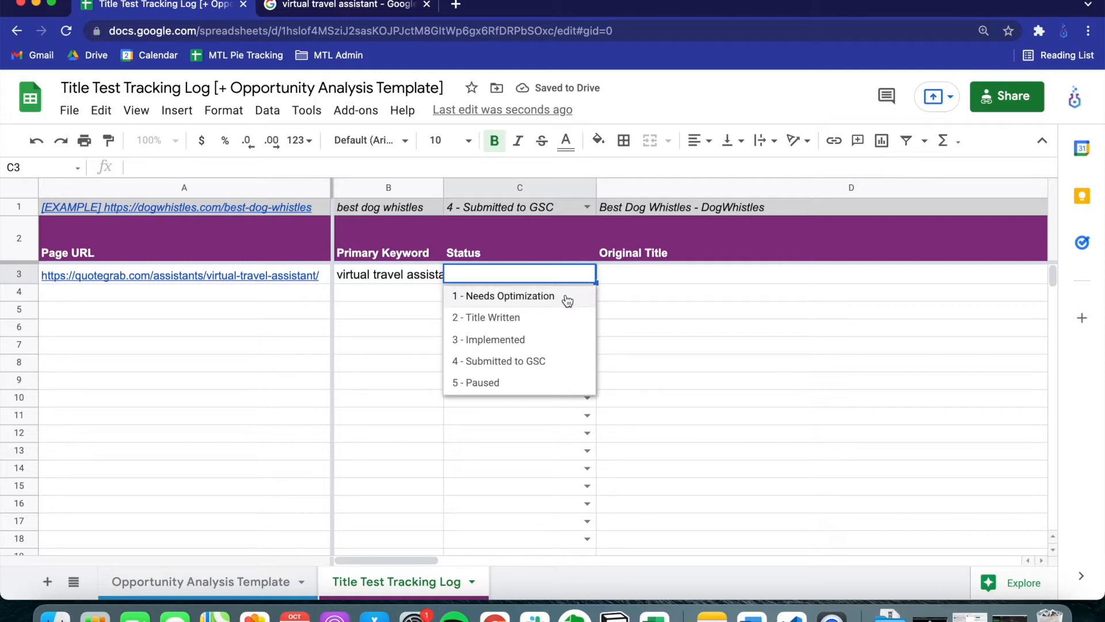
left_click(565, 296)
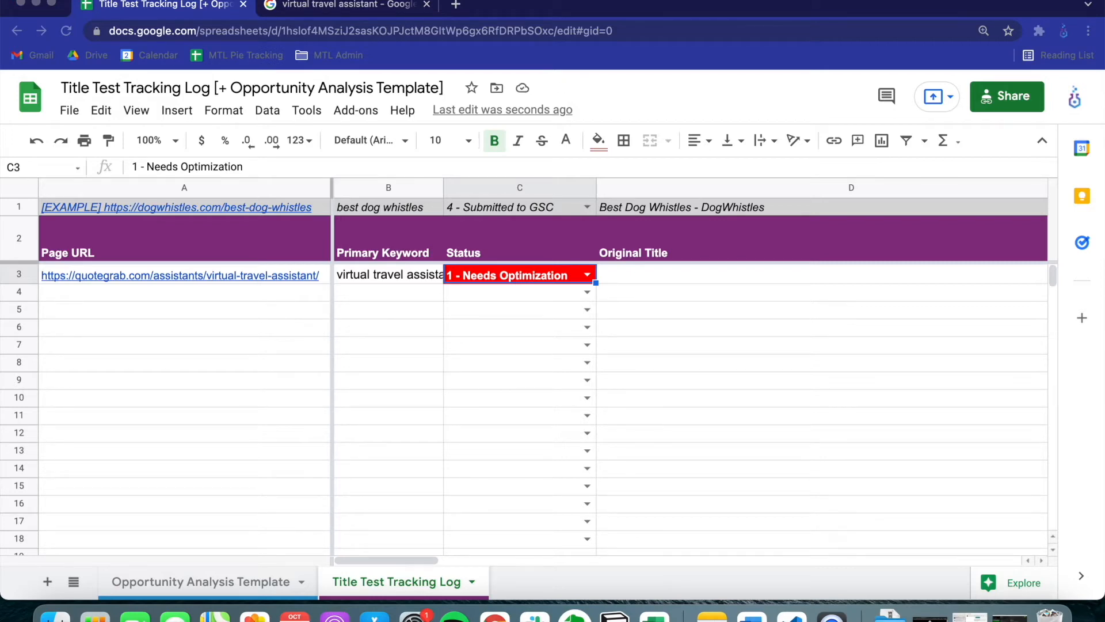
Enter "Virtual Travel Assistant - Make Your Life Easier" as the original title in D3
left_click(690, 273)
double_click(689, 273)
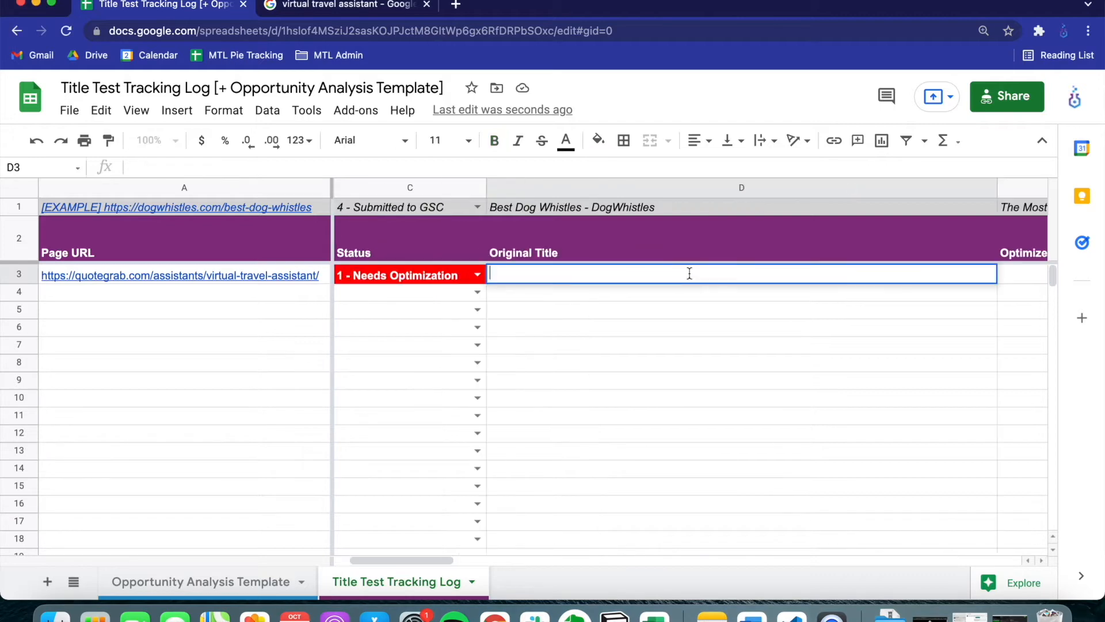
type("Virtual Travel Assistant - Make Your Life Easier")
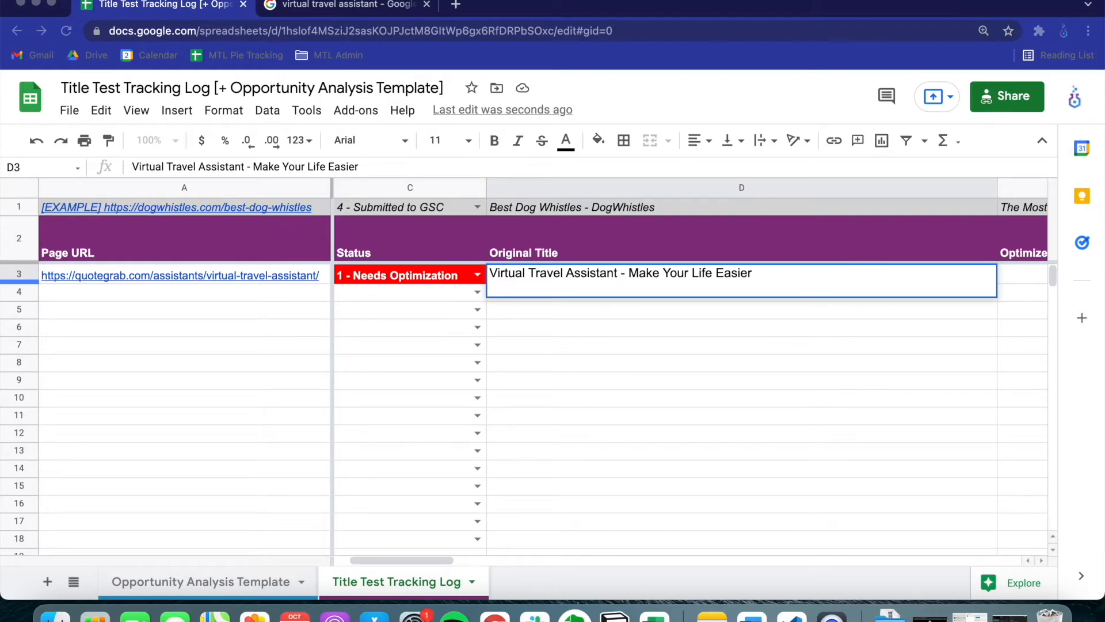
double_click(836, 281)
key("Tab")
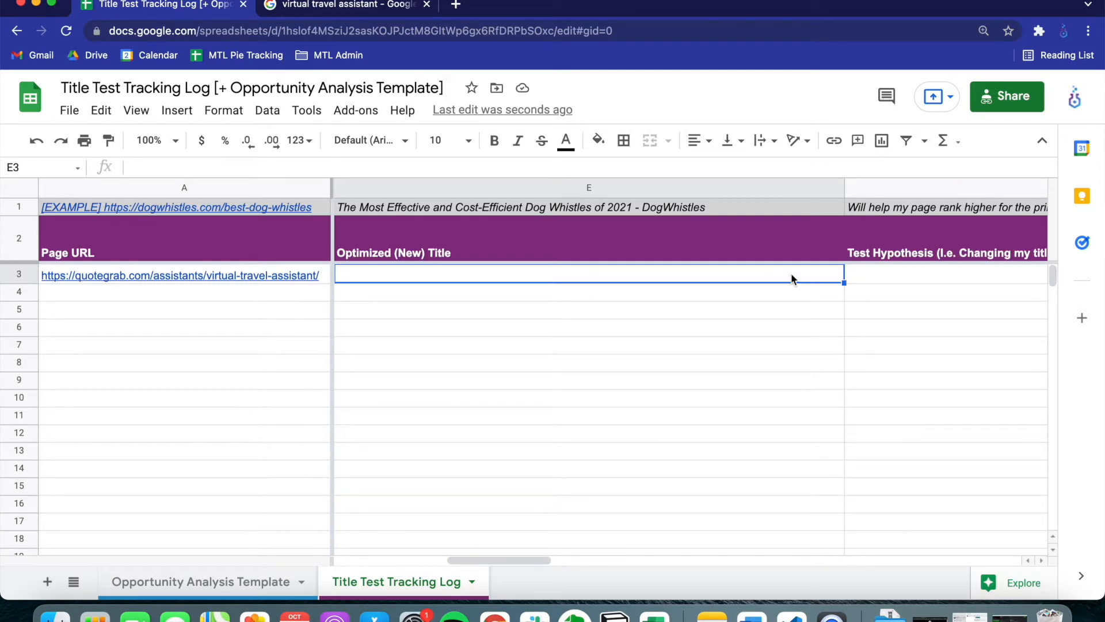
Enter the F3 hypothesis that changing the title to "What is a Virtual Travel Assistant? [& How to Find One]" will increase the "virtual travel assistant" ranking
key("Tab")
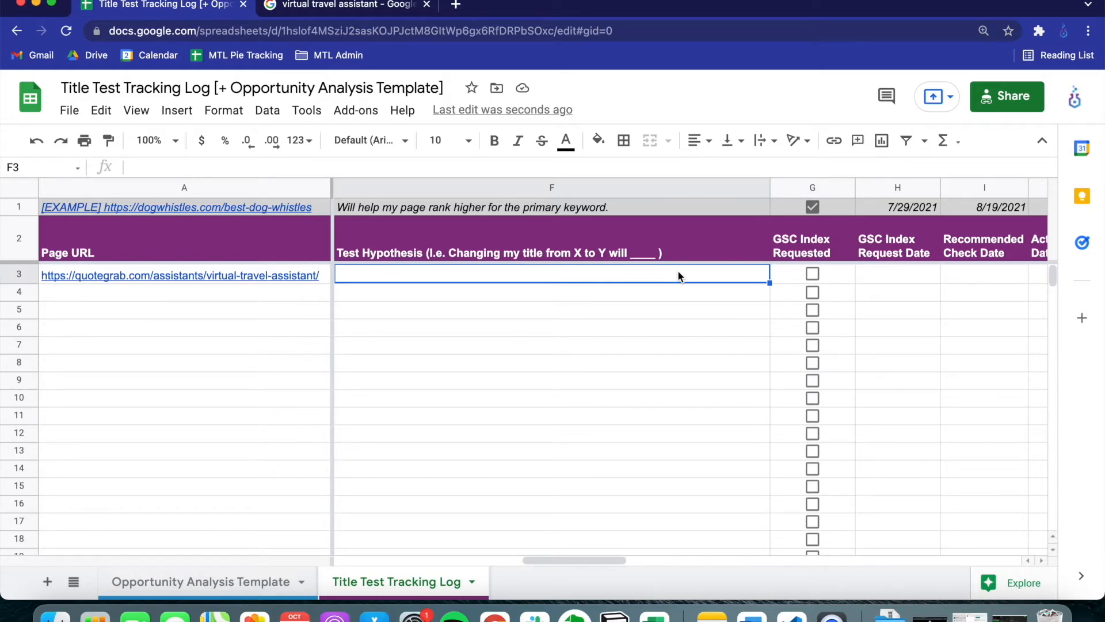
left_click(712, 244)
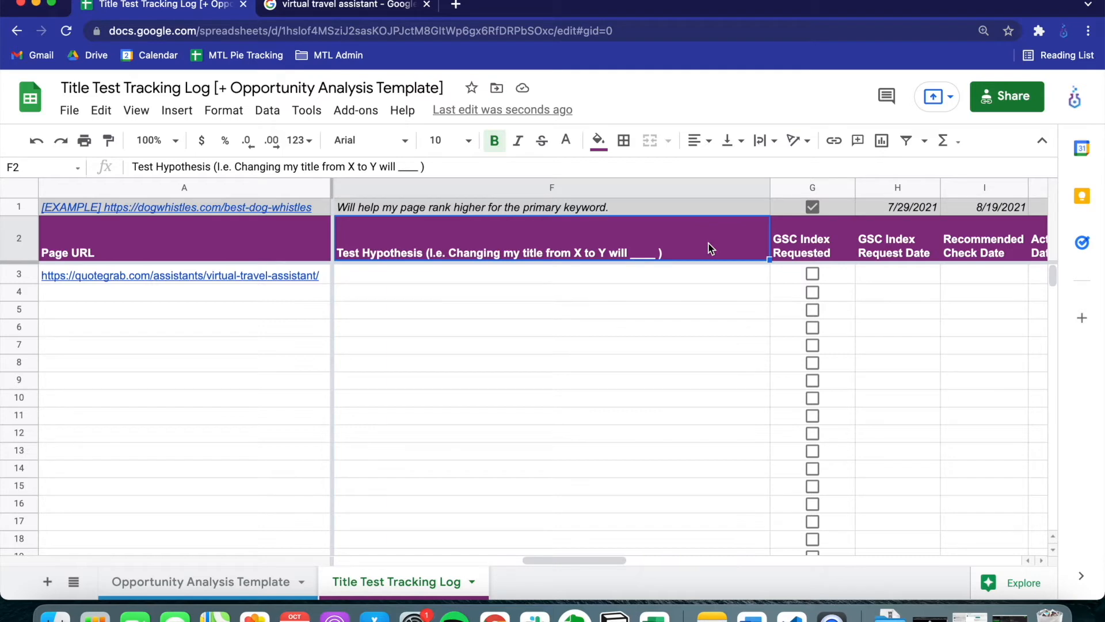
left_click(702, 280)
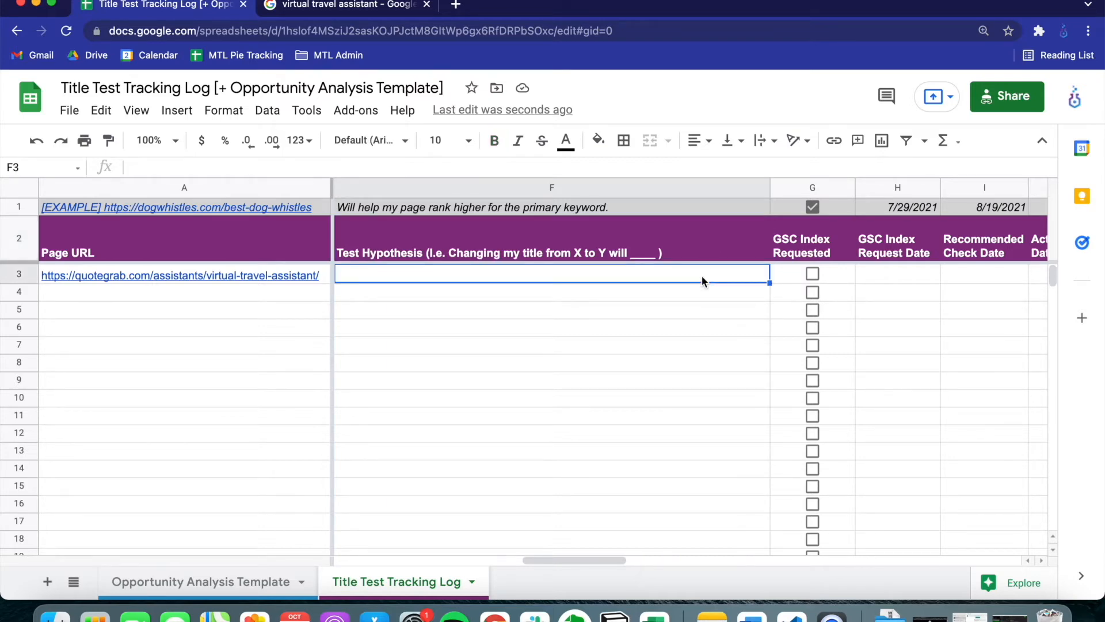
double_click(702, 280)
type("Changing our title from ‘Virtual Travel Assistant - Make Your Life Easier,’ to the new title ‘What is a Virtual Travel Assistant? [& How to Find One]’ will increase our keyword ranking on the search query, \"virtual travel assistant.")
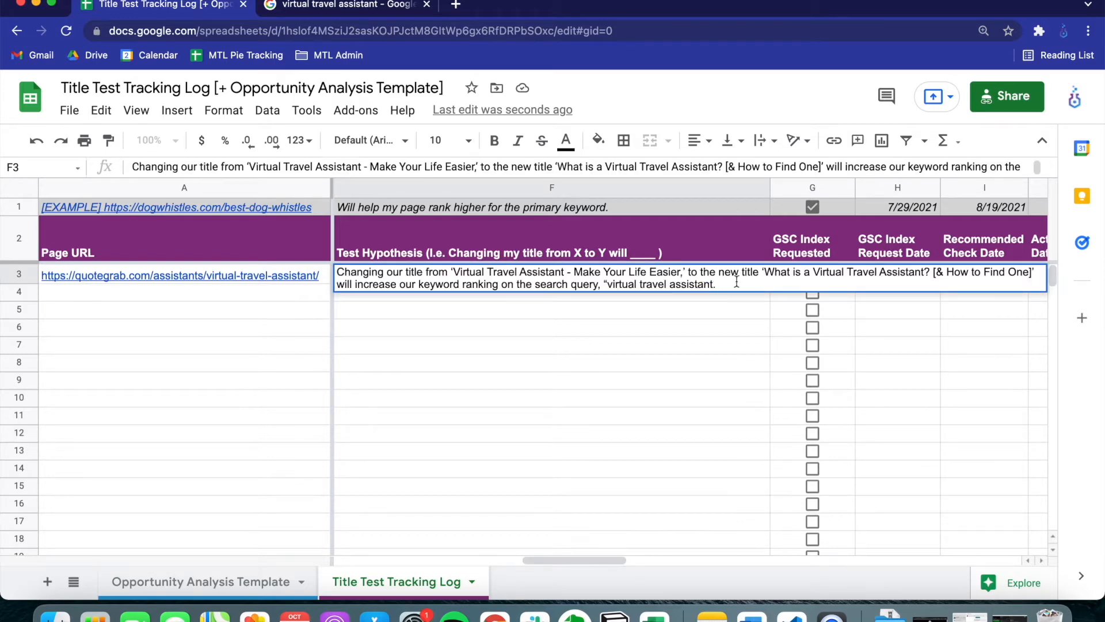
left_click_drag(726, 283, 286, 270)
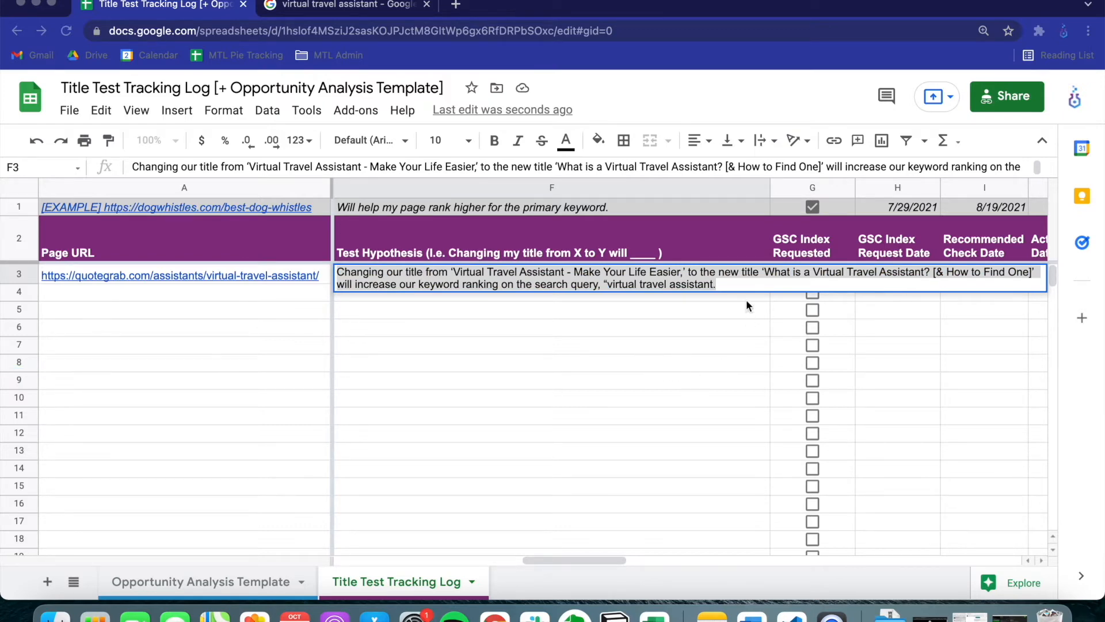
key("Tab")
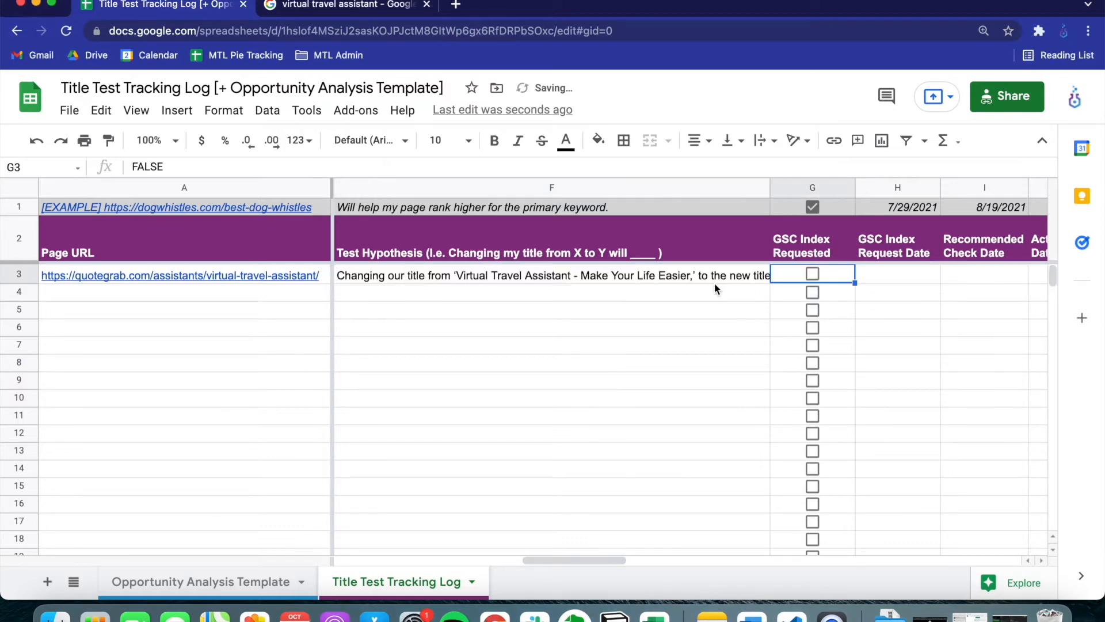
Enter "What is a Virtual Travel Assistant? [& How to Find One]" as the optimized title in E3
key("shift+Tab")
key("shift+Tab")
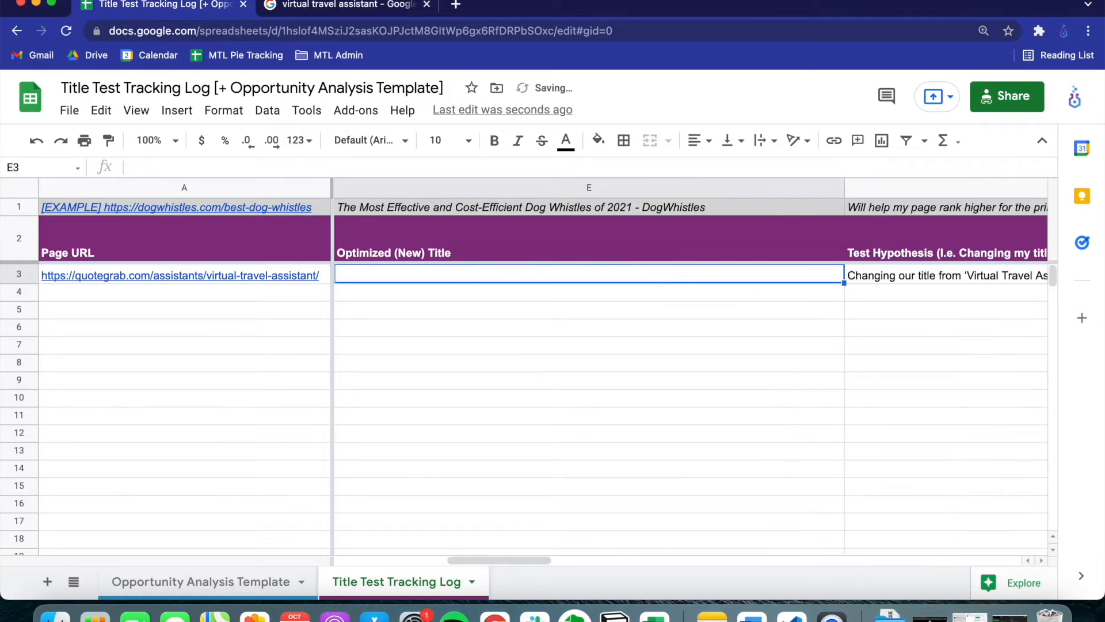
key("Return")
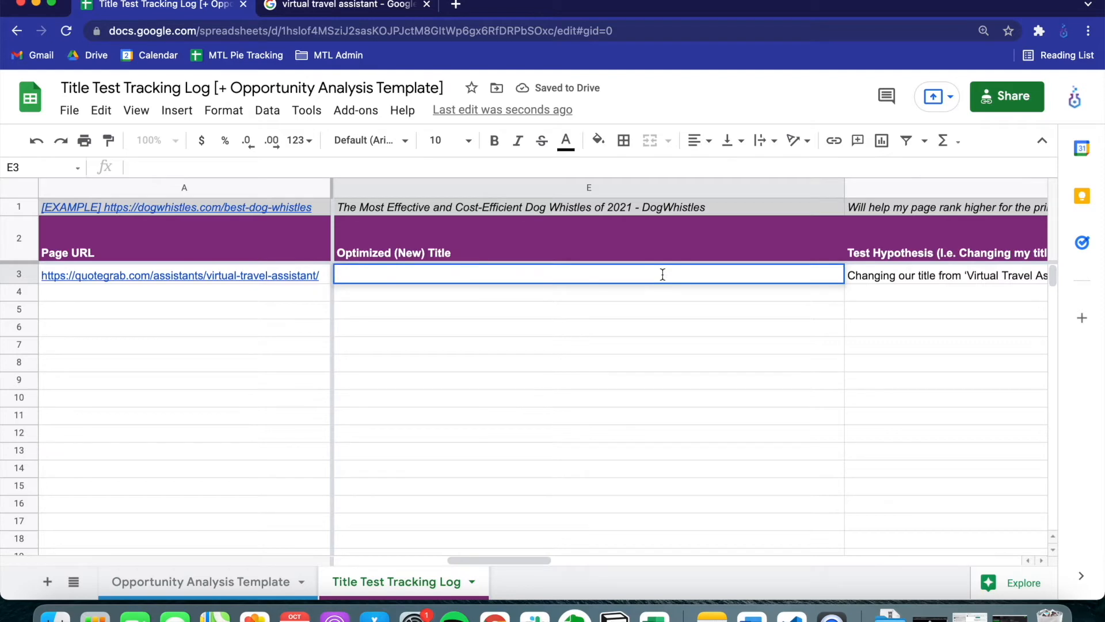
type("What is a Virtual Travel Assistant? [& How to Find One]")
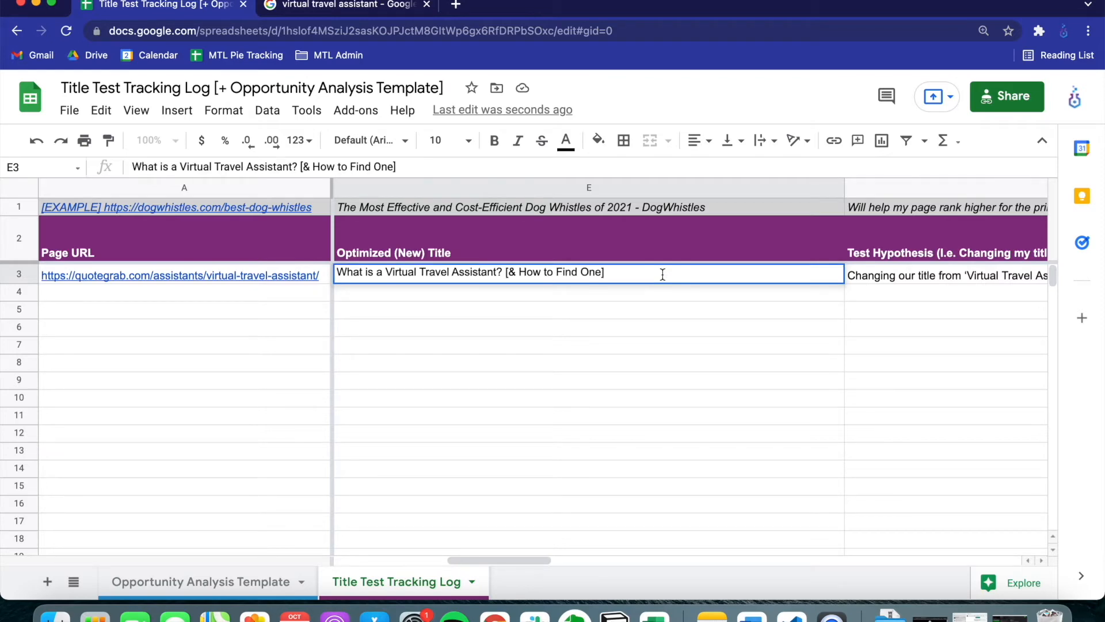
key("Tab")
Review row 3's original title, optimized title and test hypothesis, ending on the GSC Index Requested cell
key("shift+Tab")
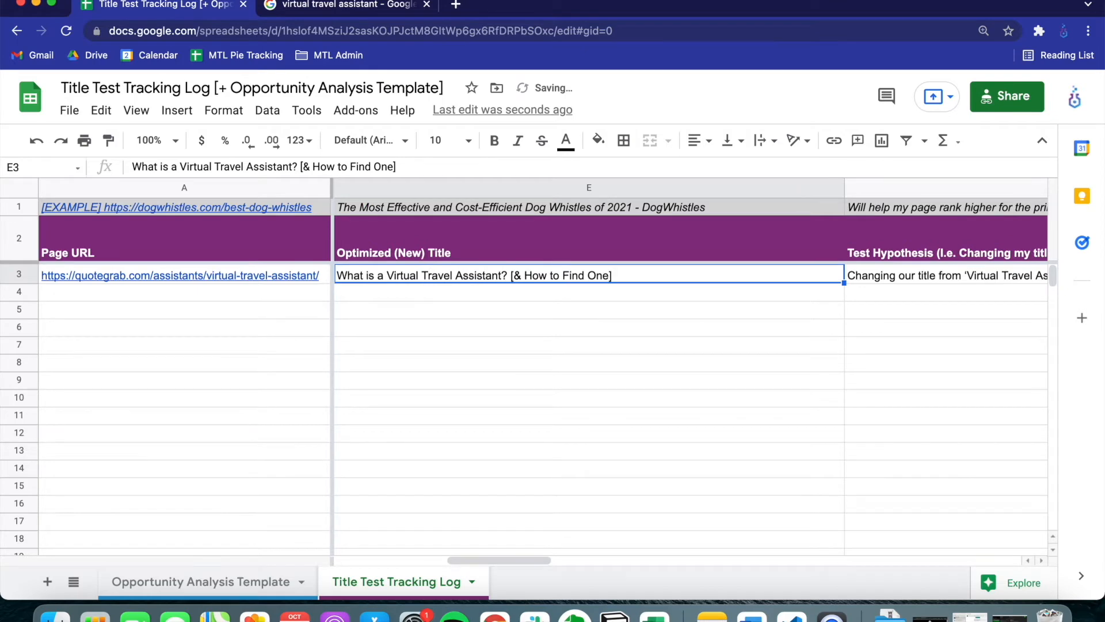
key("Tab")
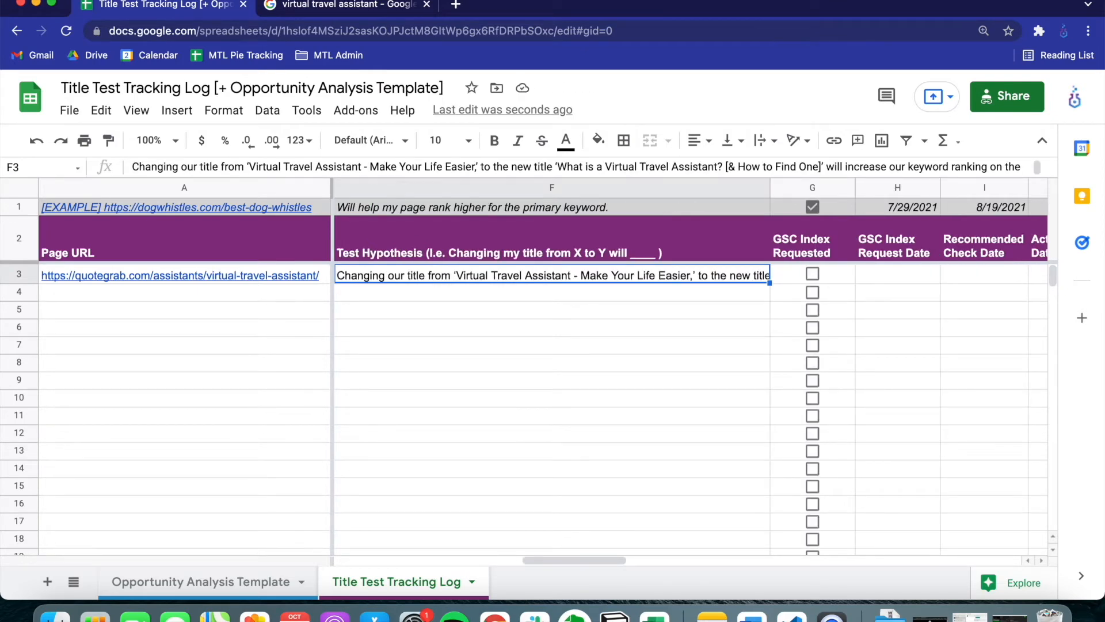
key("shift+Tab")
key("shift+Tab")
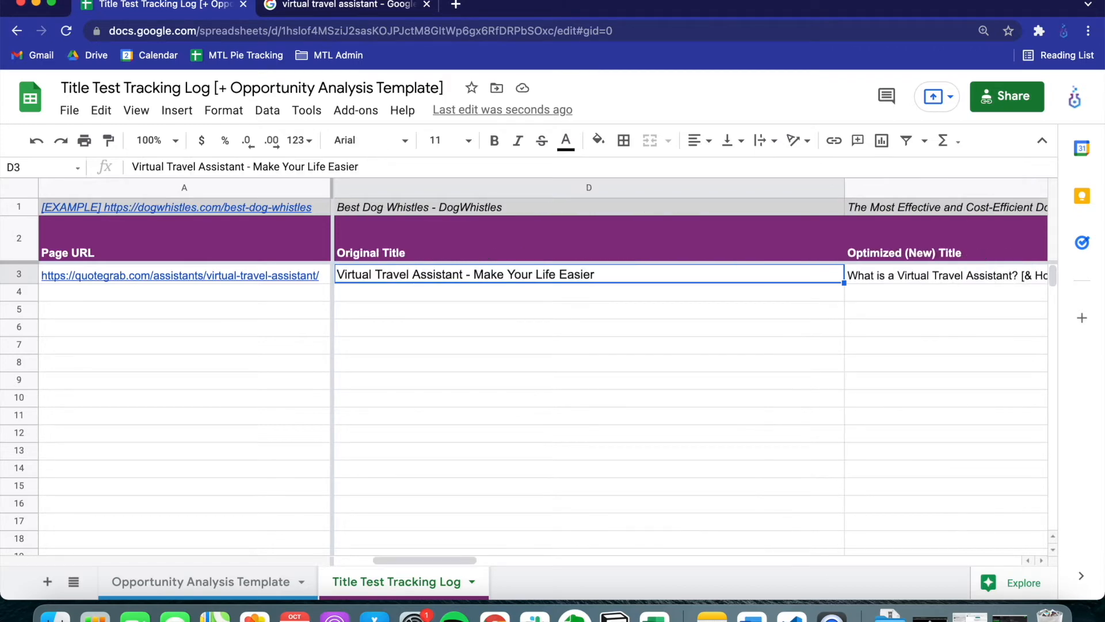
key("Tab")
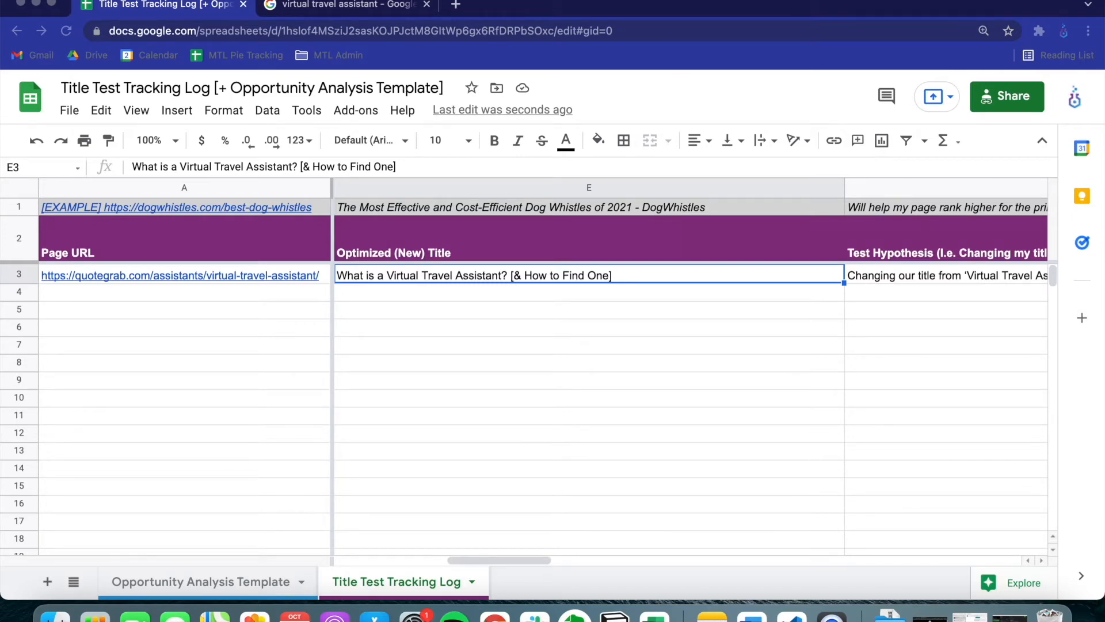
left_click_drag(0, 345, 558, 1)
key("Tab")
key("Tab")
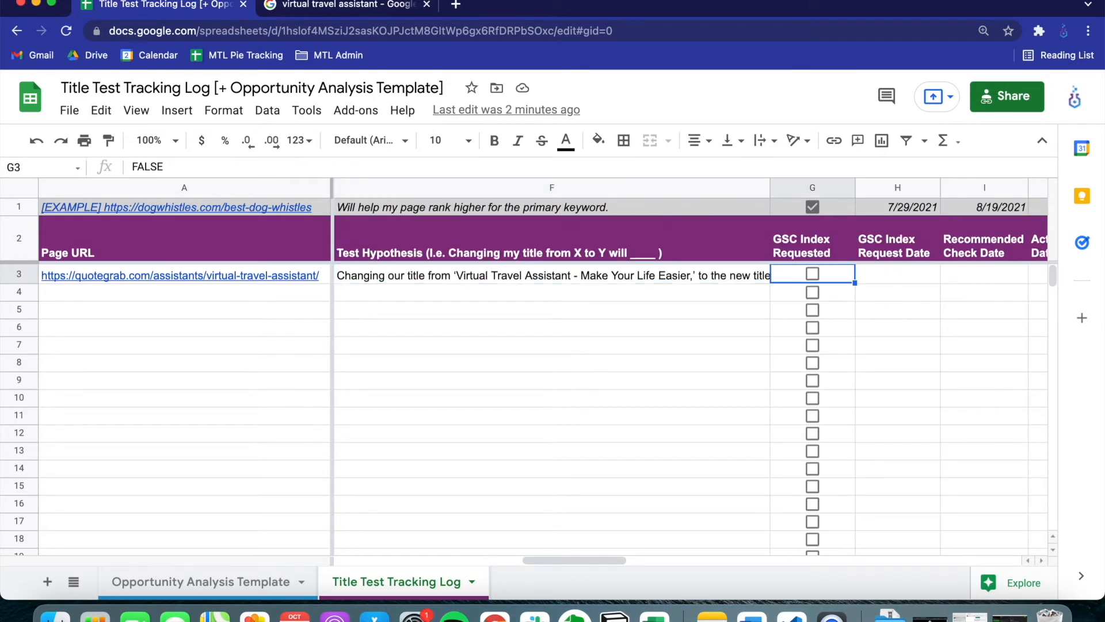
Mark row 3's GSC index as requested and enter 10/17/2021 as its GSC Index Request Date in H3
left_click(813, 275)
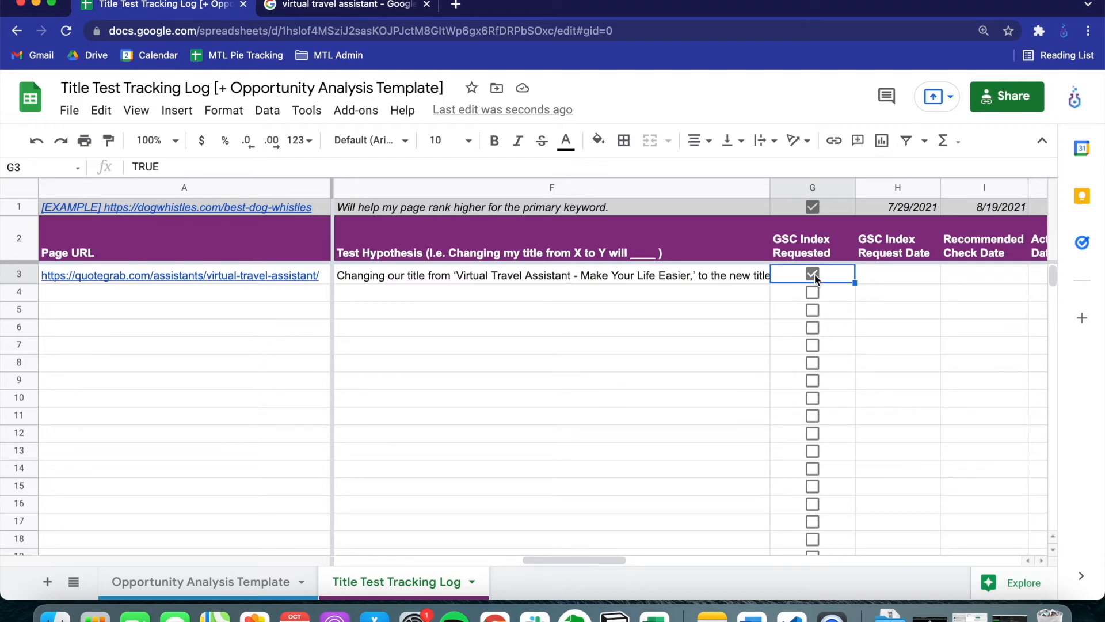
left_click(875, 278)
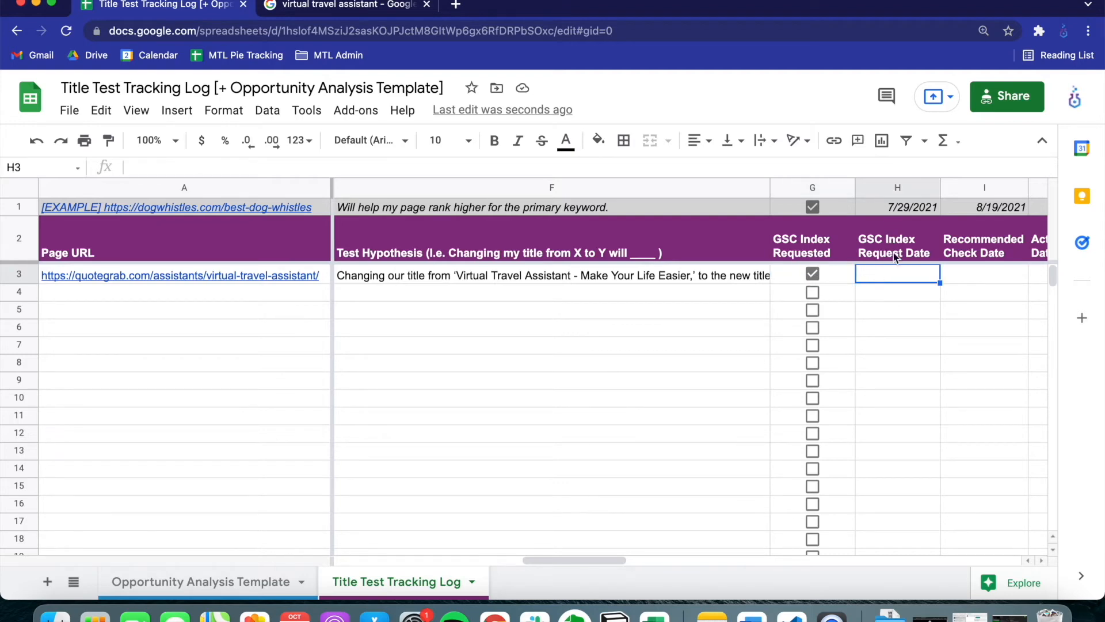
left_click_drag(599, 559, 669, 561)
double_click(465, 275)
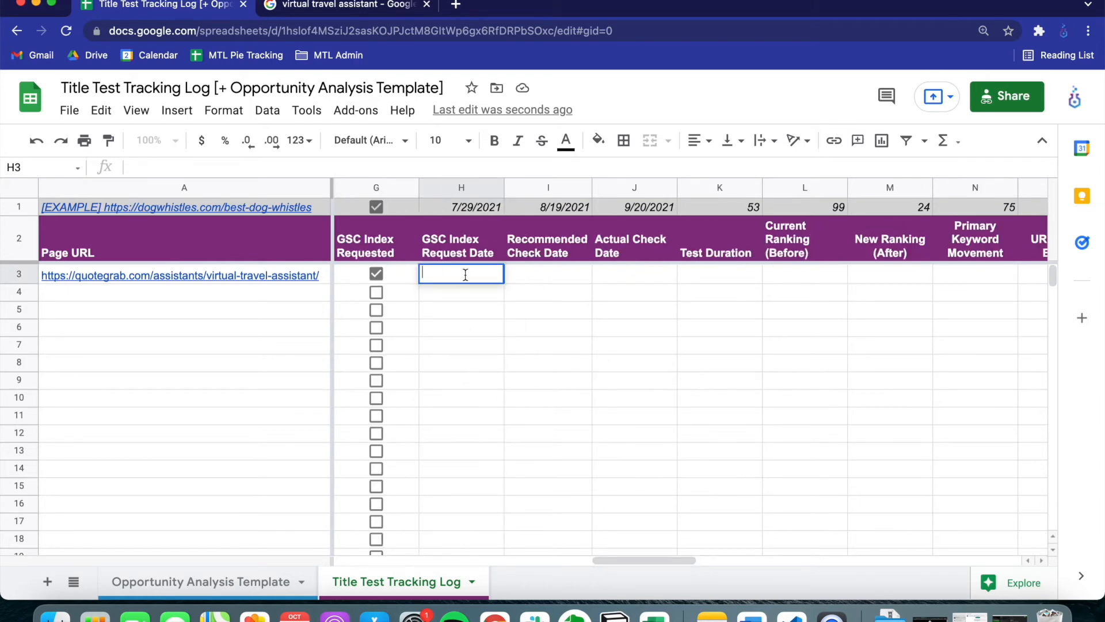
key("super+semicolon")
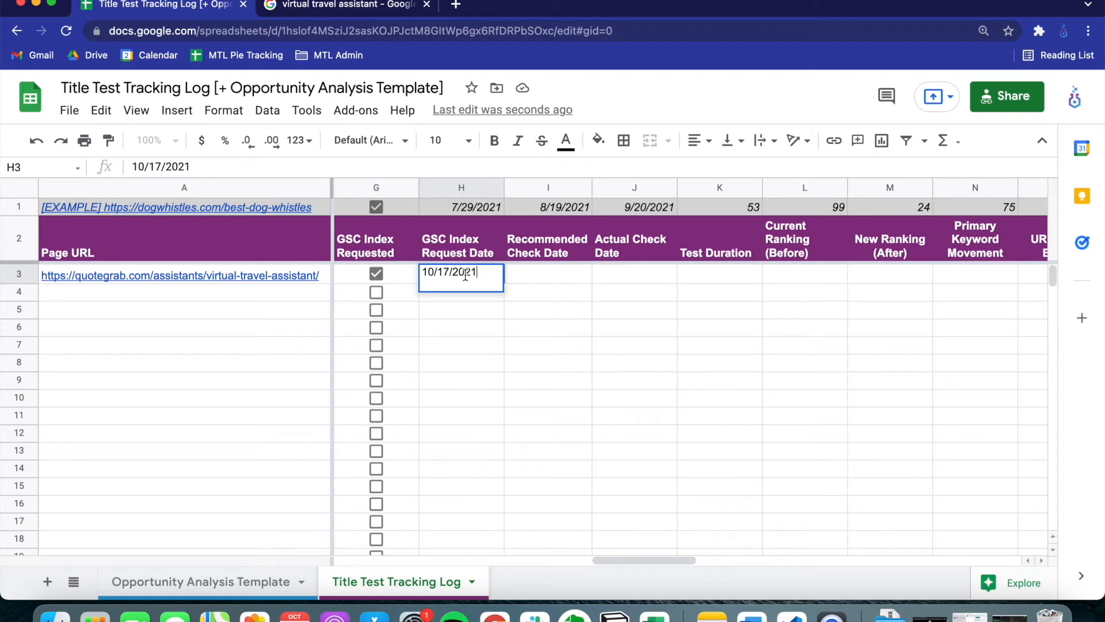
key("Tab")
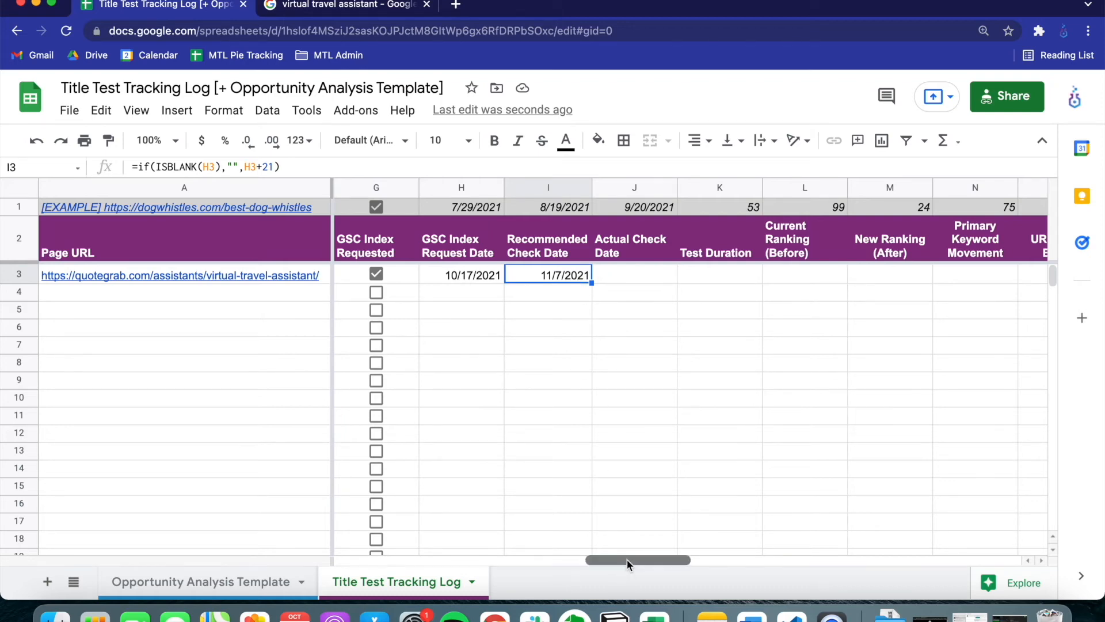
Enter 5 as the Current Ranking (Before) for the virtual travel assistant page in L3
left_click_drag(627, 558, 655, 584)
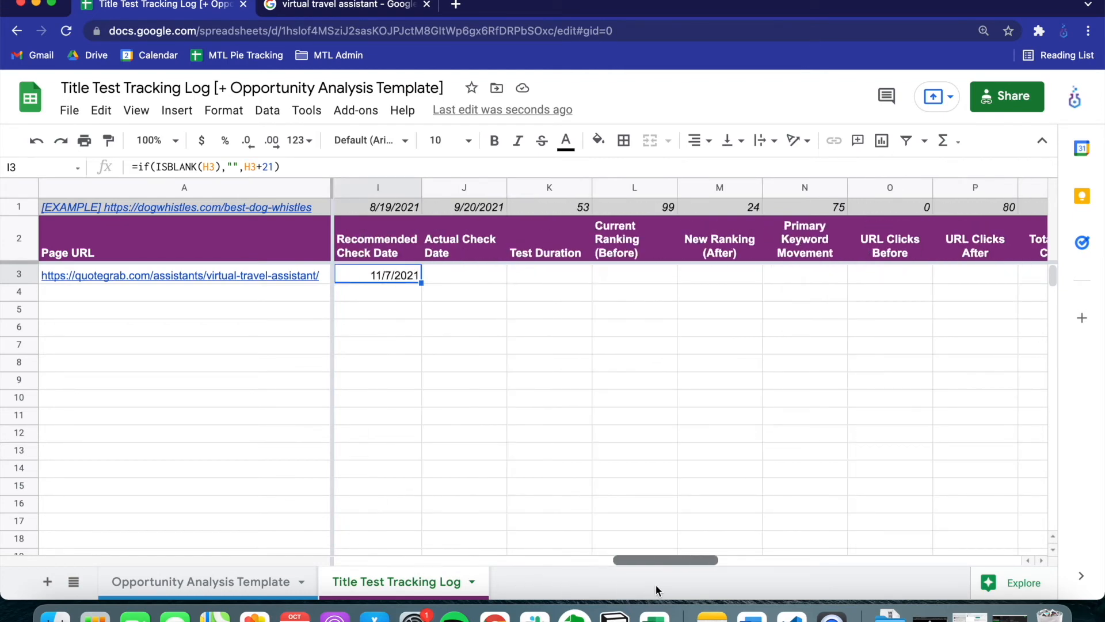
left_click(643, 274)
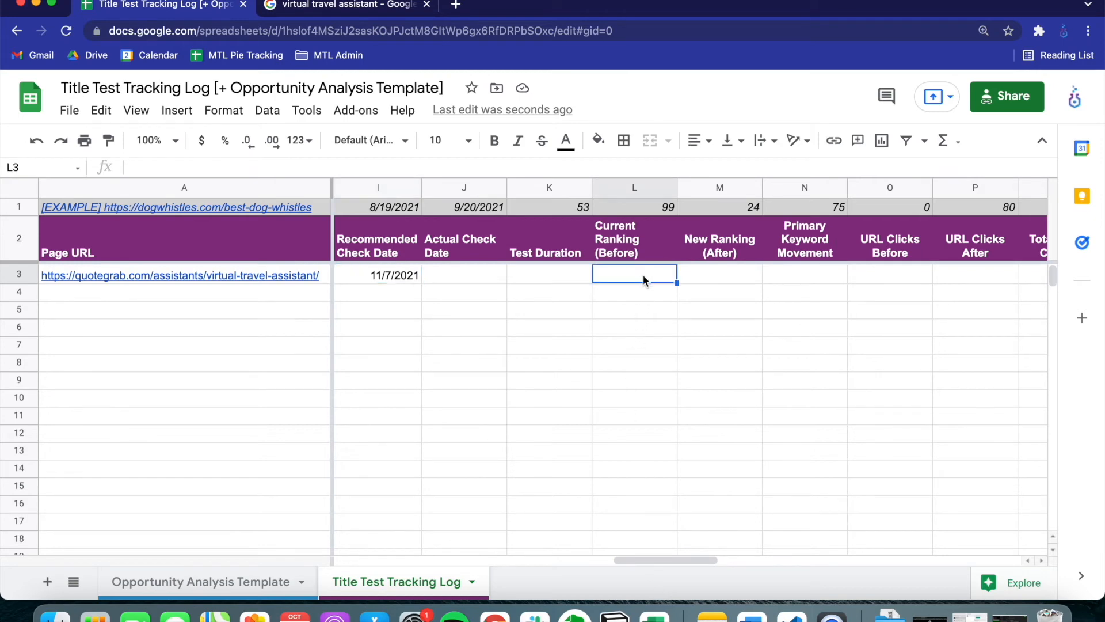
type("5")
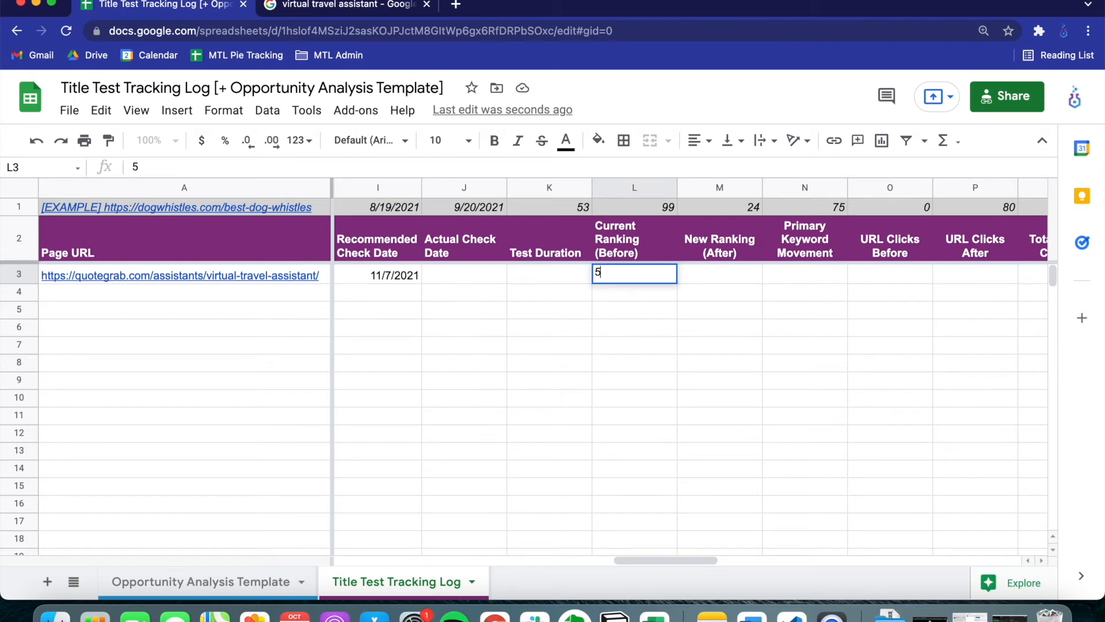
key("Tab")
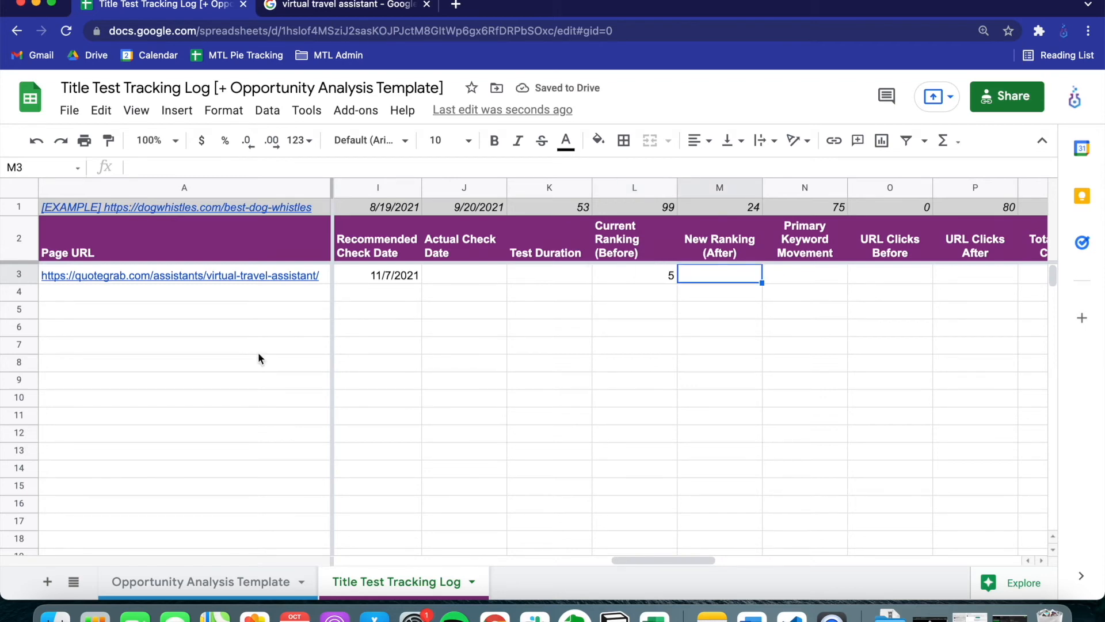
Set the virtual travel assistant page's status in C3 to "4 - Submitted to GSC"
left_click_drag(624, 557, 352, 555)
left_click(538, 278)
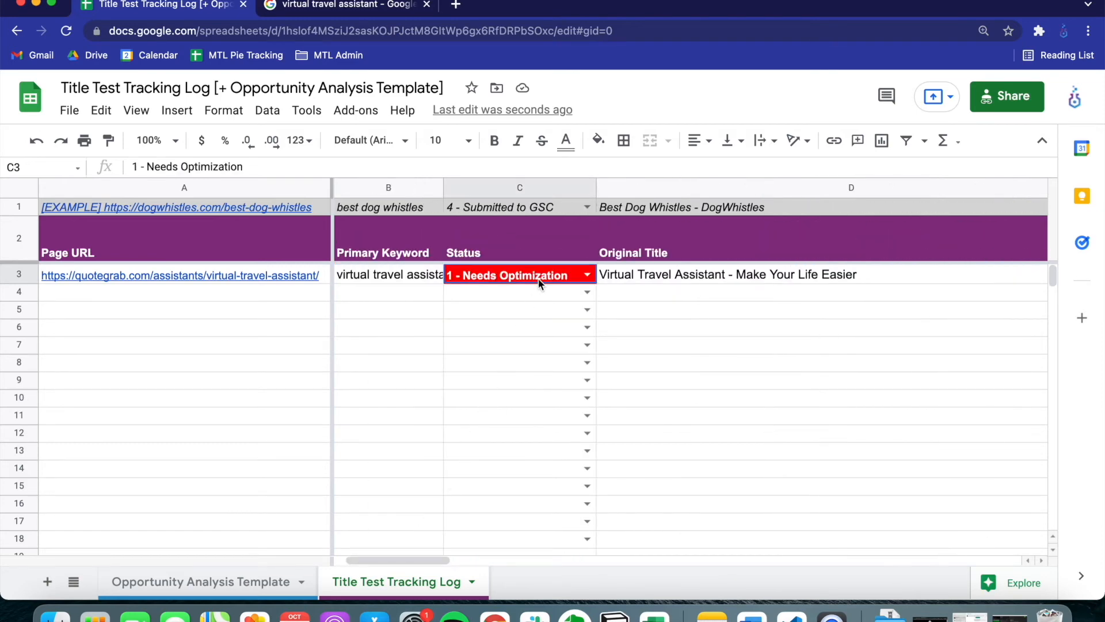
left_click(586, 274)
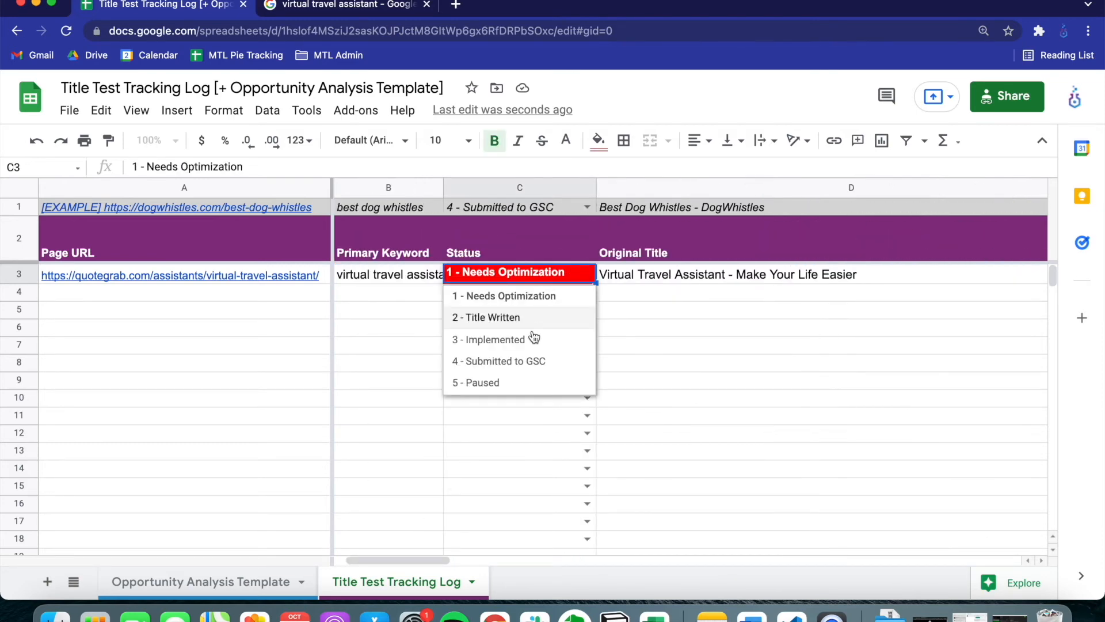
left_click(524, 361)
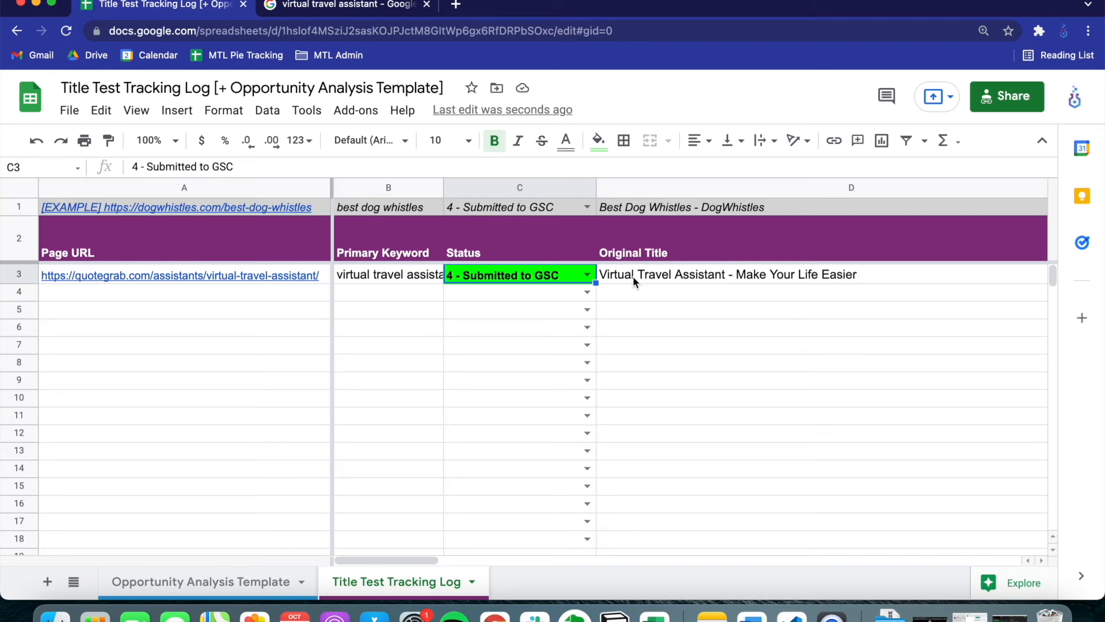
Enter 11/12/2021 as the Actual Check Date for the virtual travel assistant page in J3
left_click(634, 275)
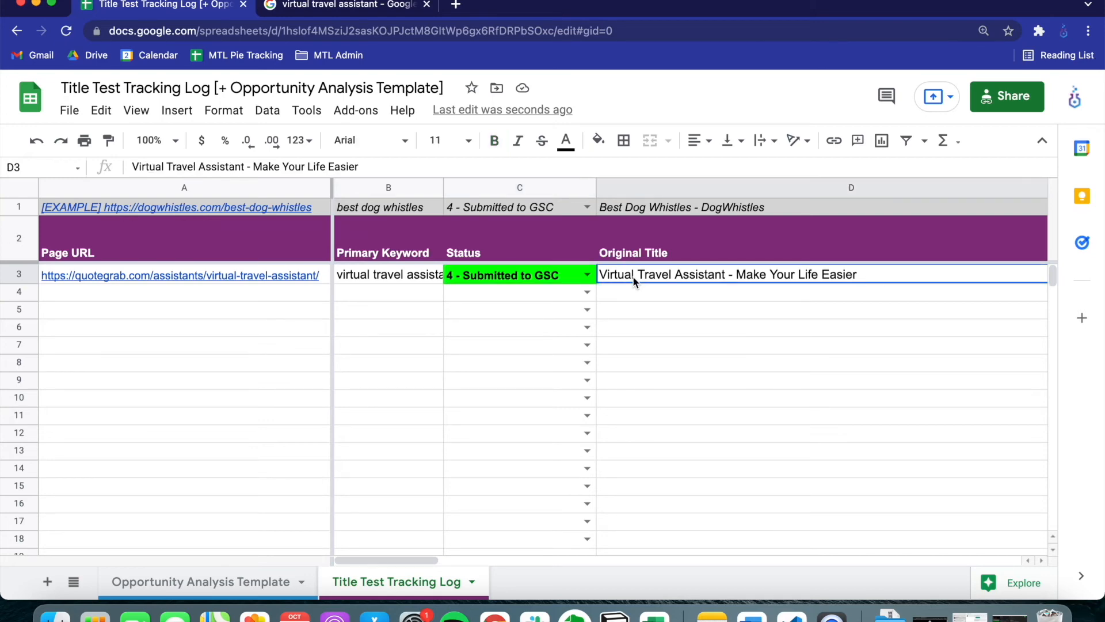
key("Right")
key("Right")
key("Right")
key("Right")
key("Right")
key("Right")
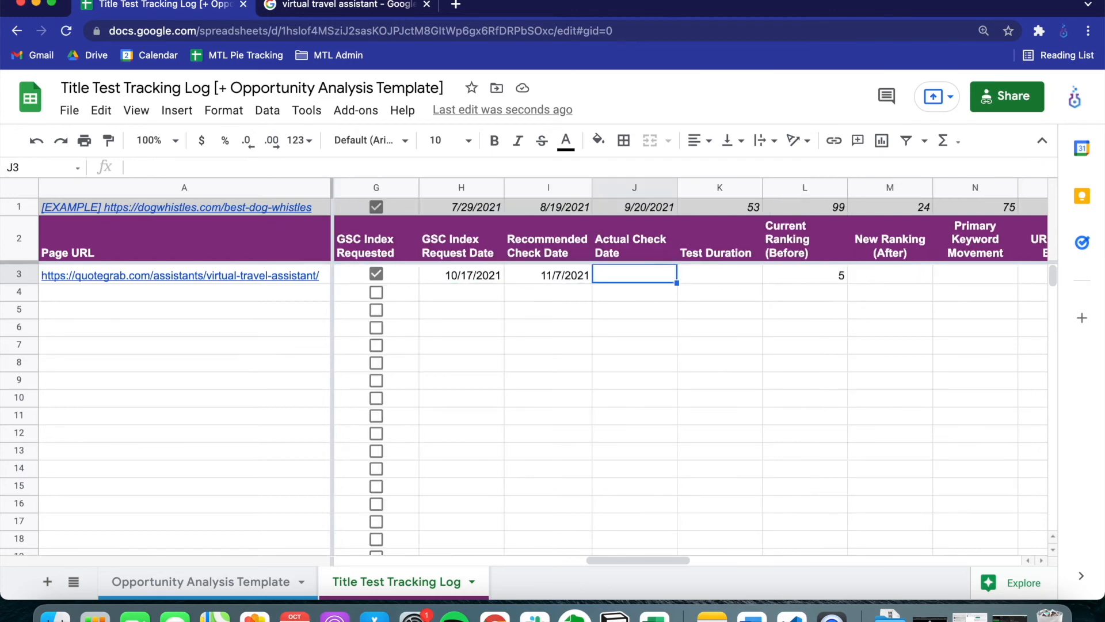
key("Right")
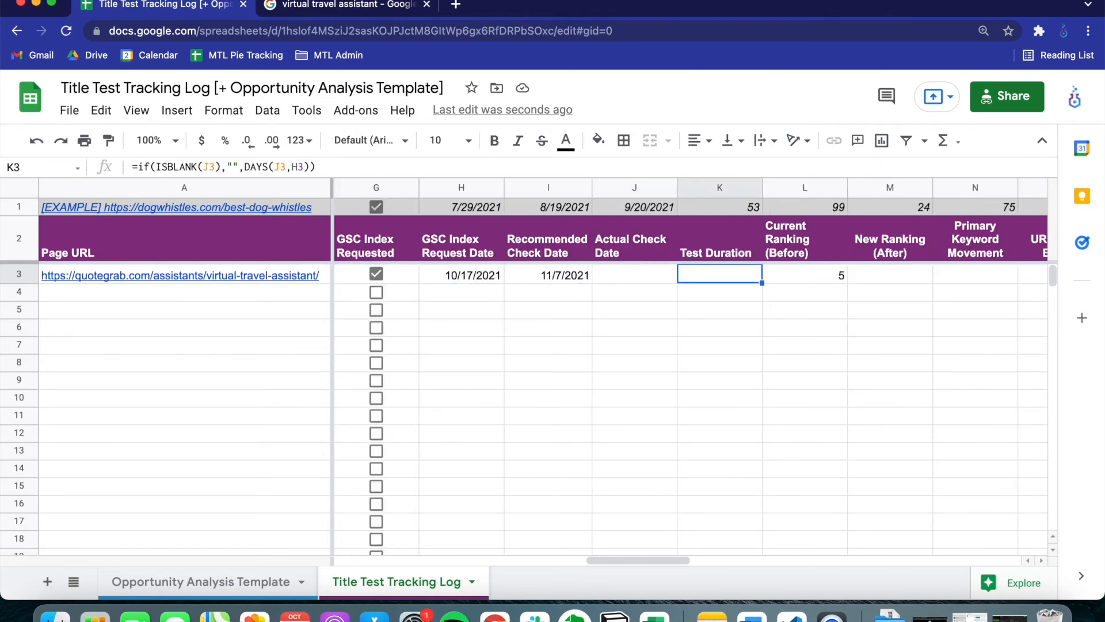
key("Left")
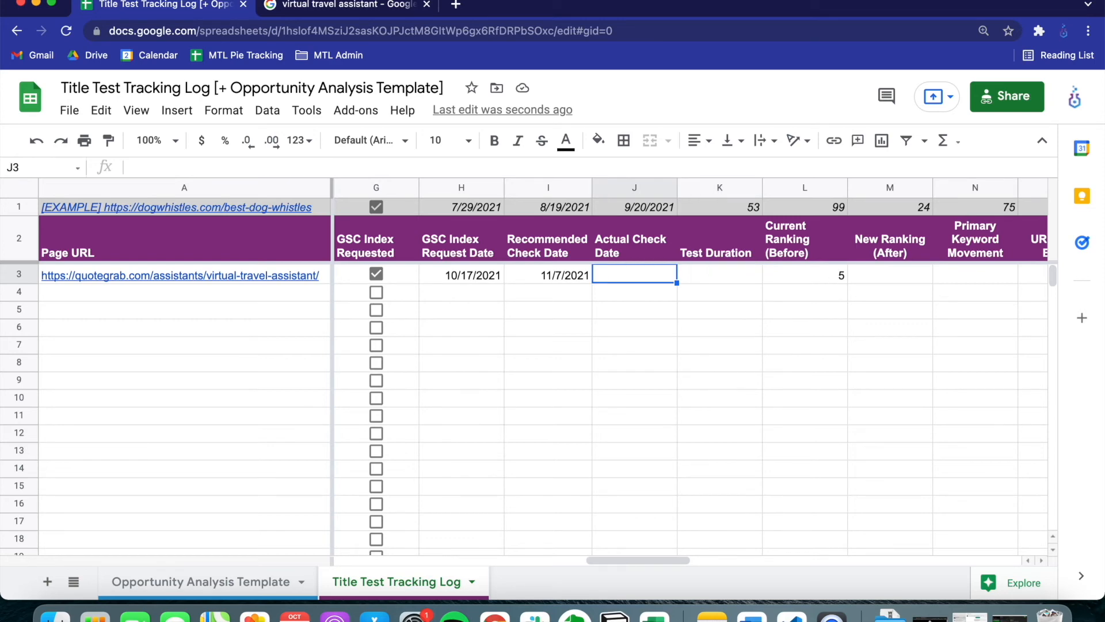
type("11/12/2021")
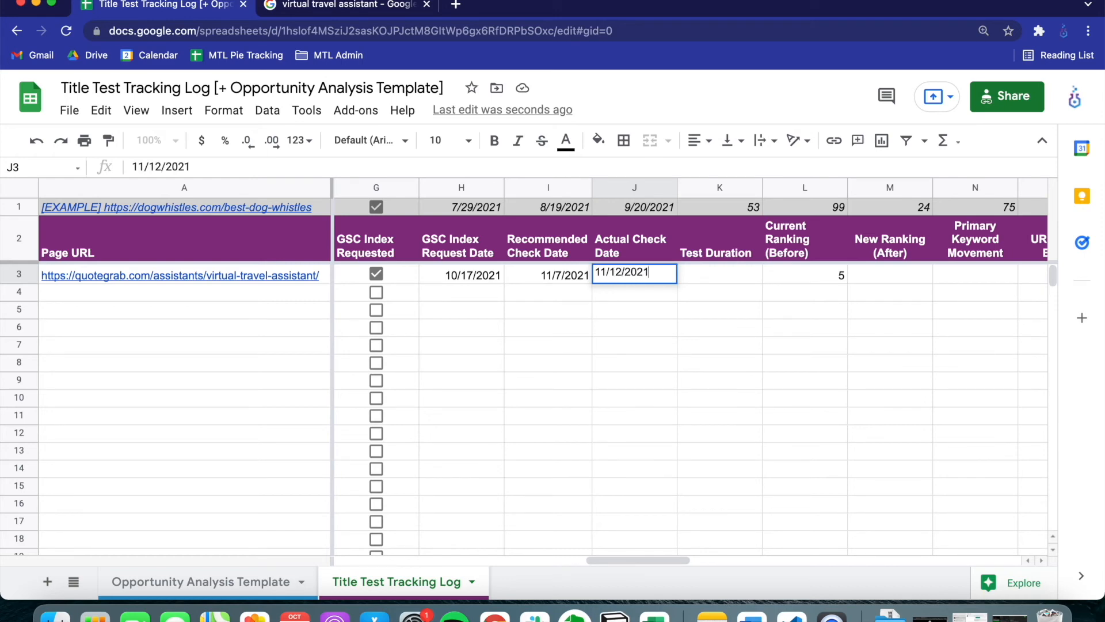
key("Tab")
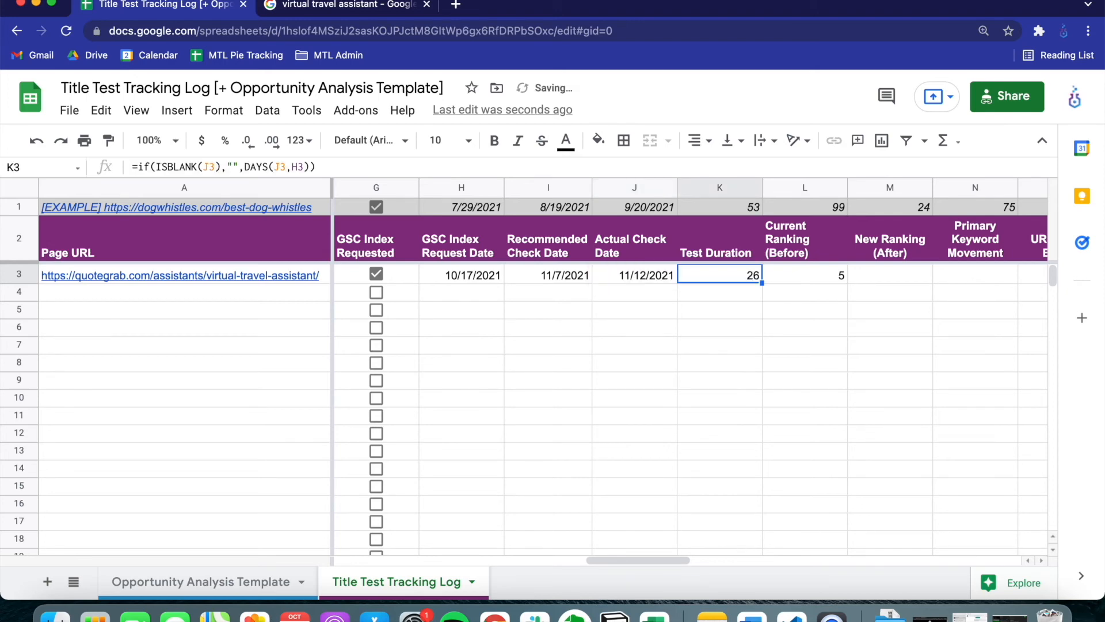
Enter 2 as the New Ranking (After) for the virtual travel assistant page in M3
key("Tab")
key("Tab")
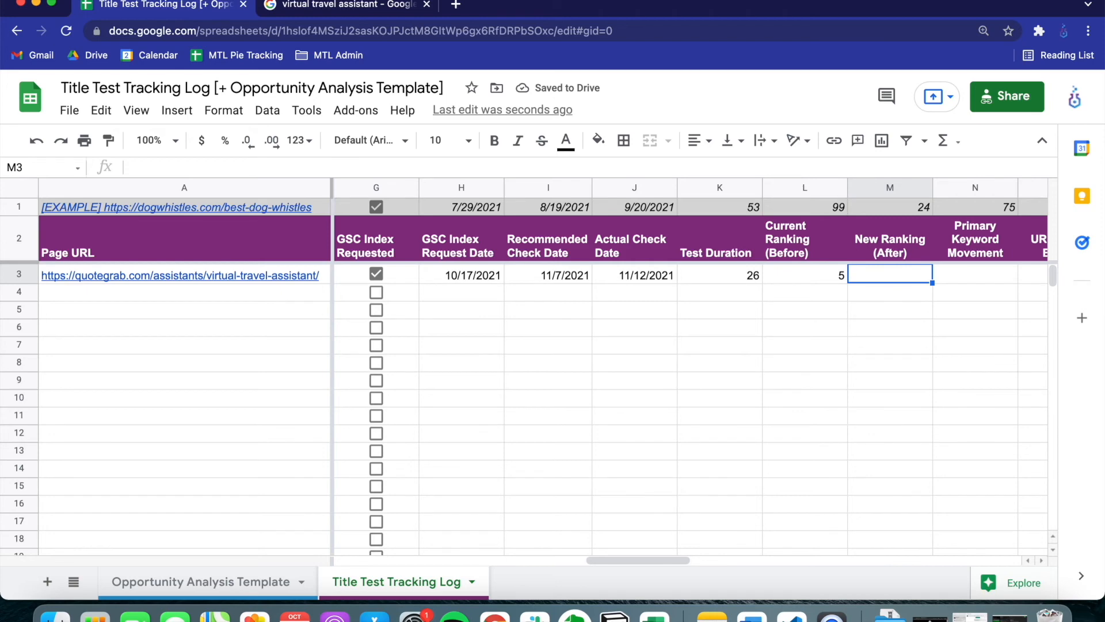
type("2")
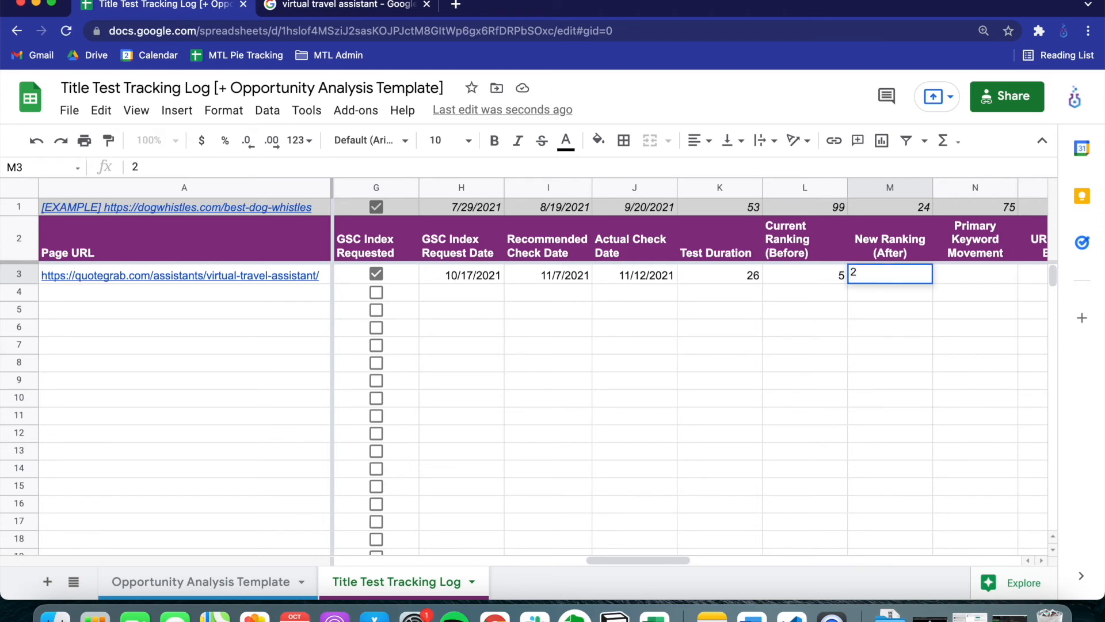
key("Tab")
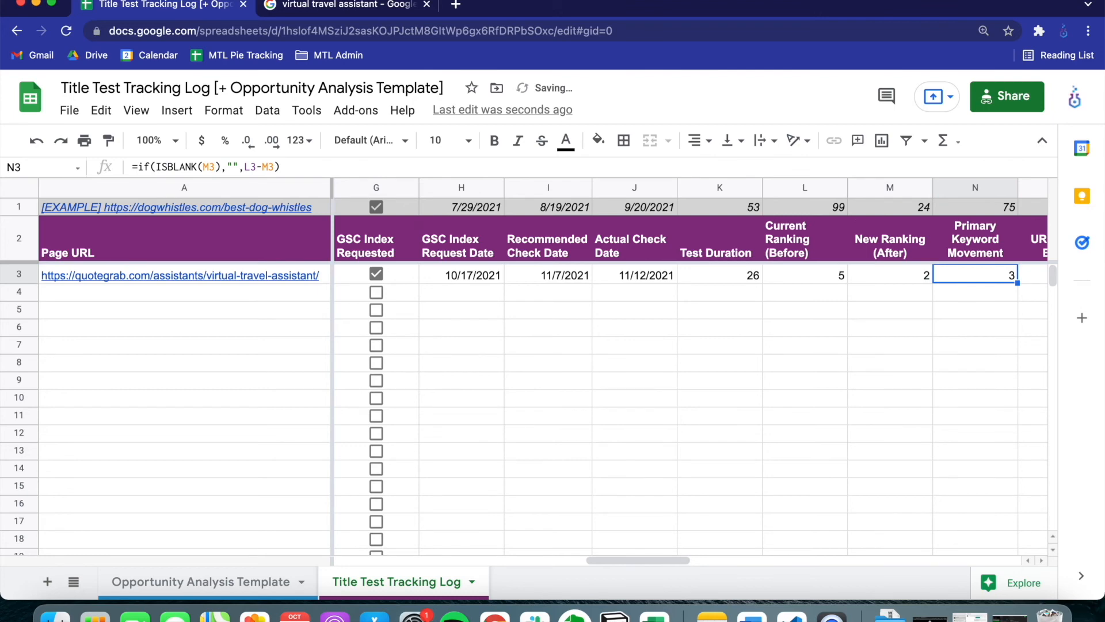
Examine the URL Clicks Before, URL Clicks After and Total Clicks Change columns by selecting columns O through Q
key("Tab")
key("Tab")
key("Tab")
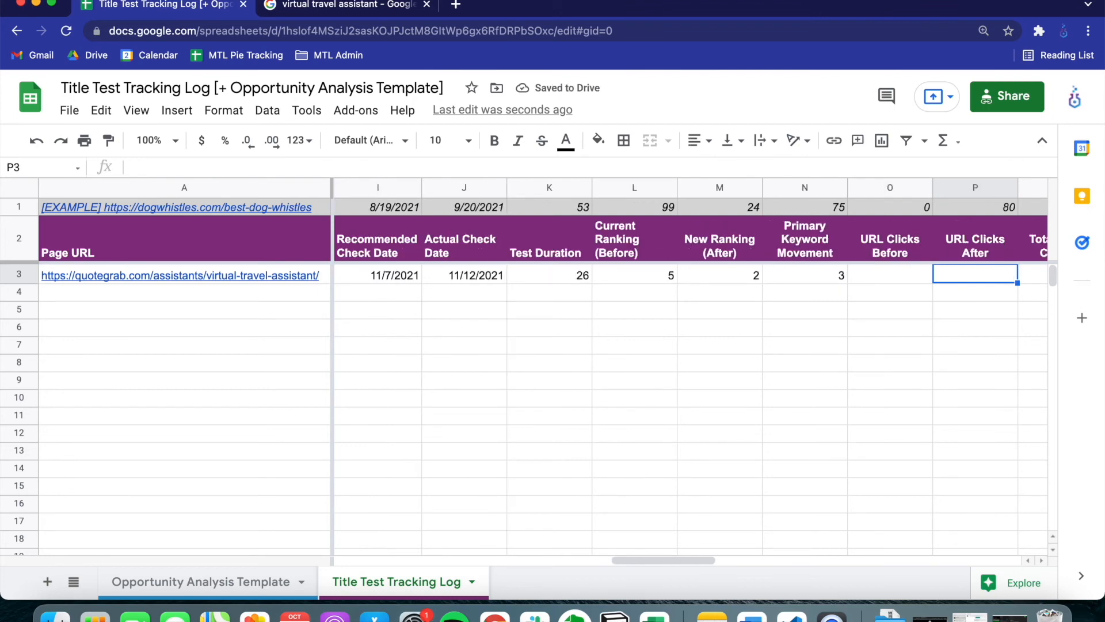
key("Tab")
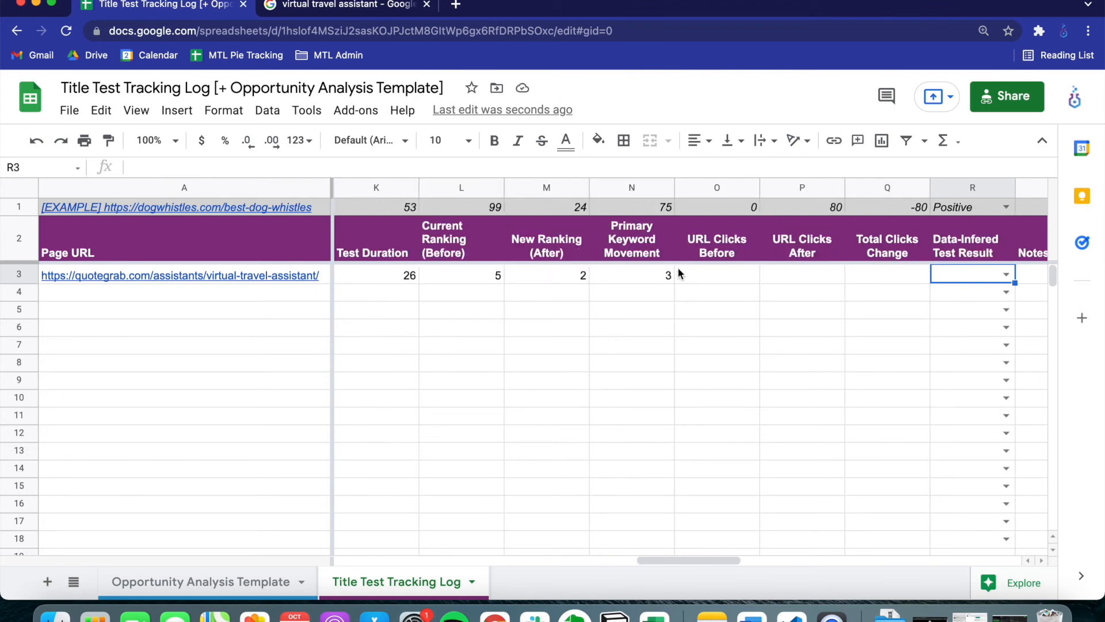
left_click(727, 188)
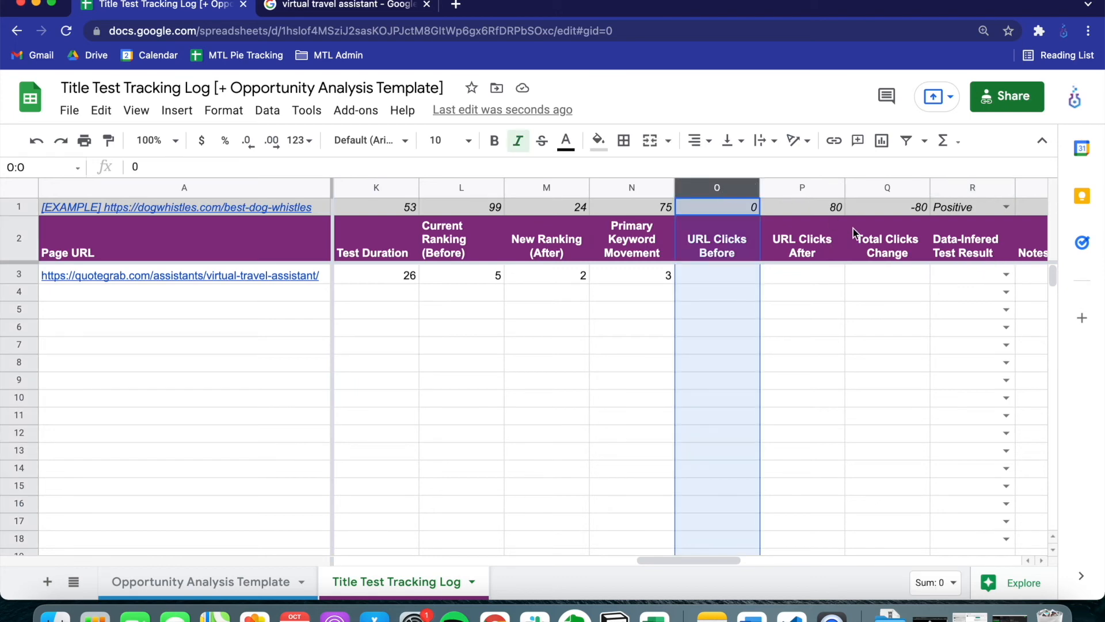
left_click(869, 188, "shift")
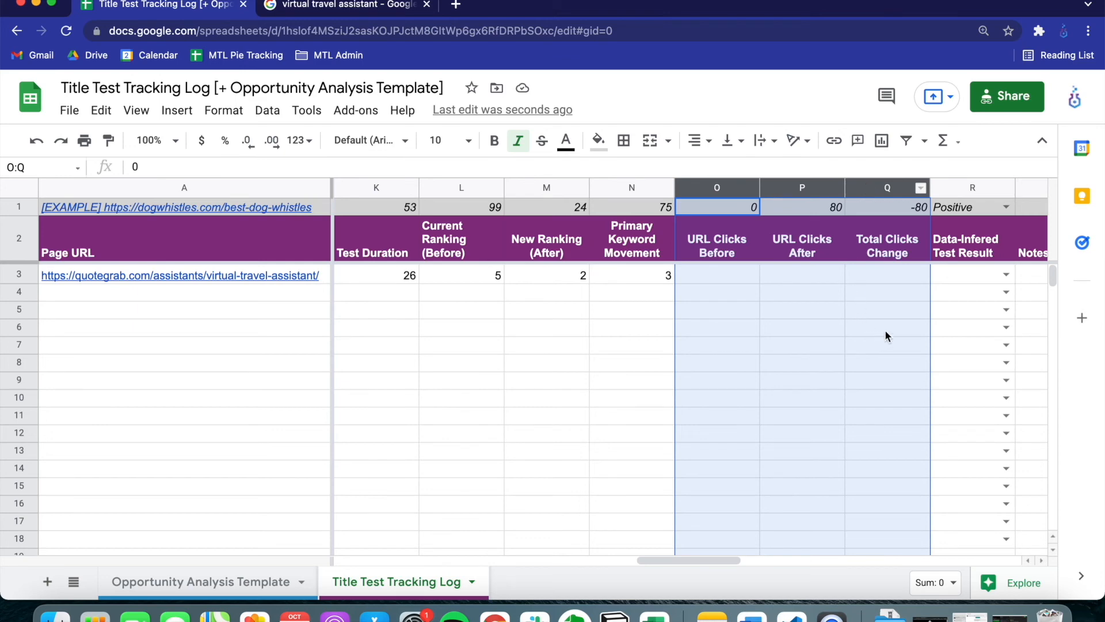
Set the data-inferred test result in R3 to Positive and move on to the Notes & Takeaways cell
left_click(1006, 276)
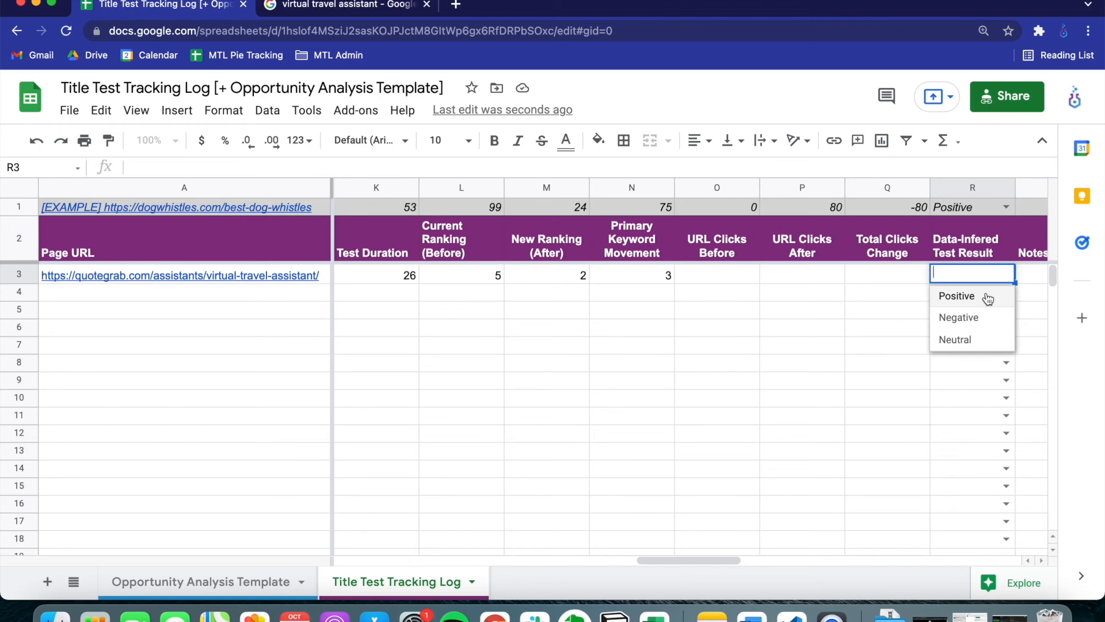
left_click(988, 298)
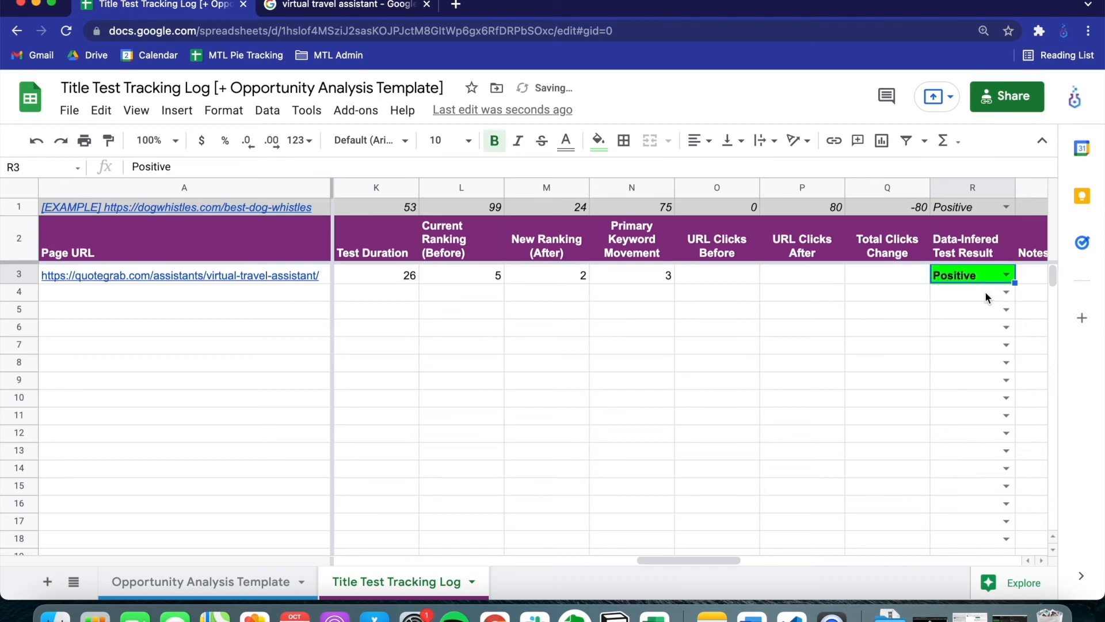
key("Tab")
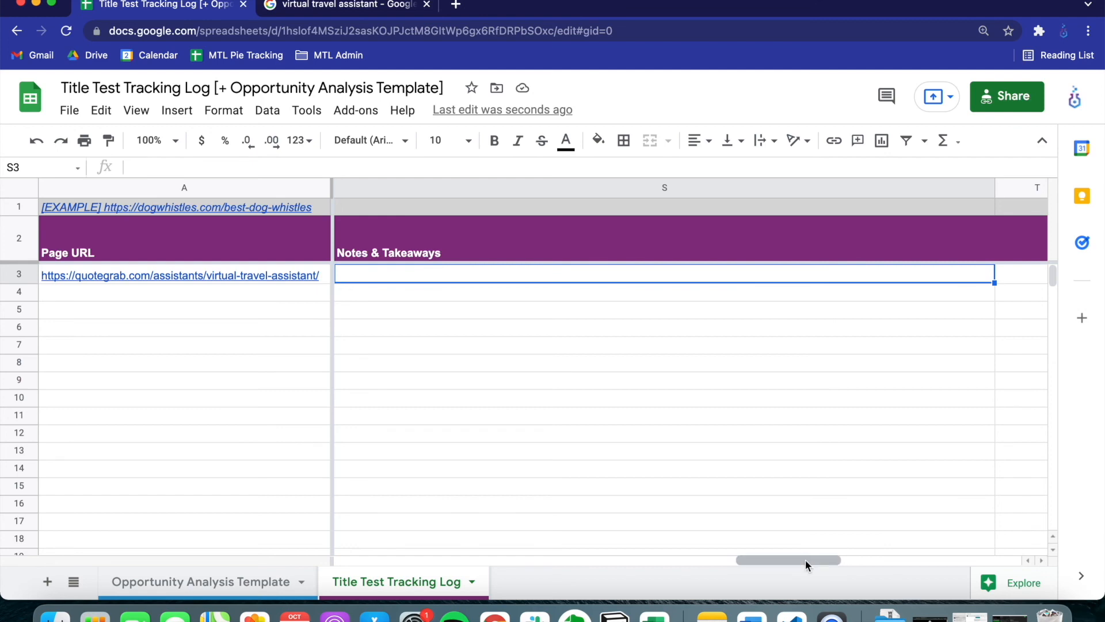
Look over the start of row 3 and the Opportunity Analysis Template sheet, ending on the Title Test Tracking Log sheet
left_click_drag(806, 559, 334, 554)
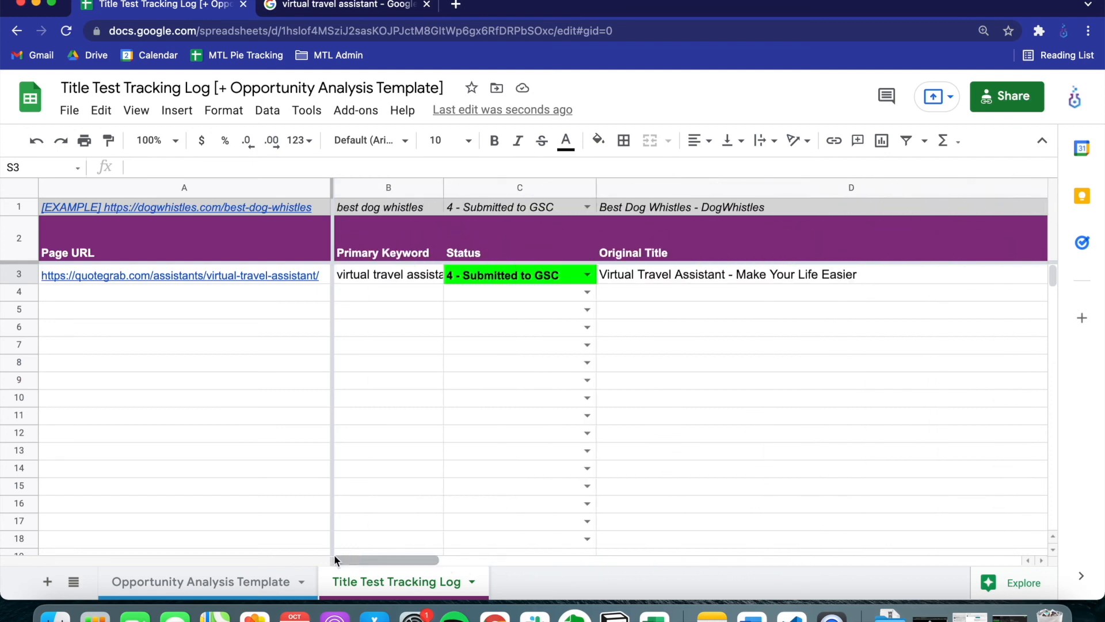
left_click(230, 583)
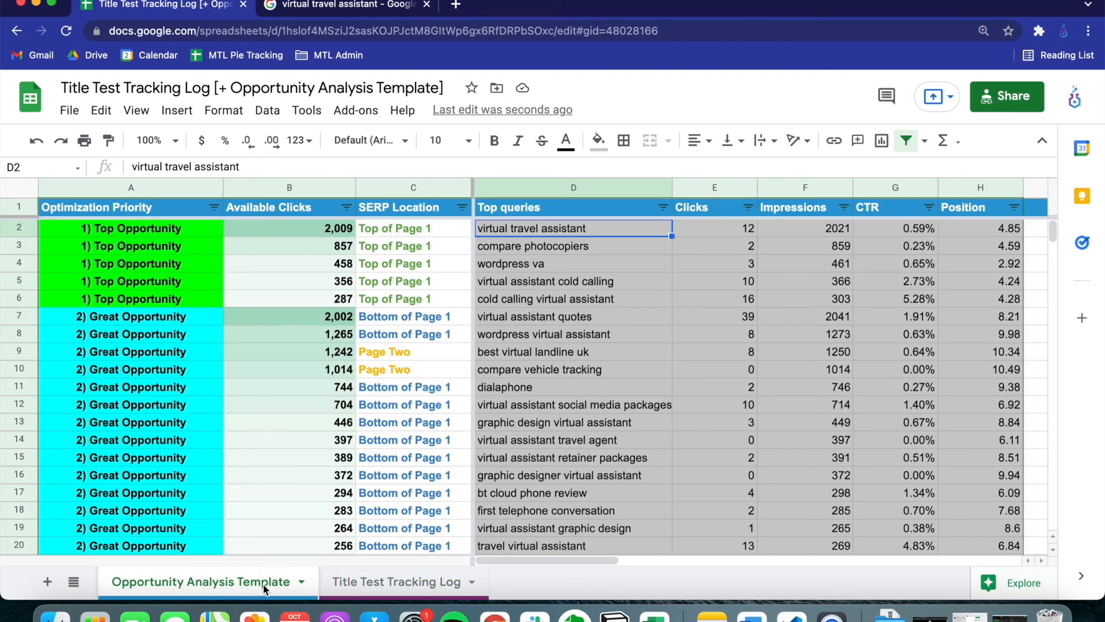
left_click(349, 586)
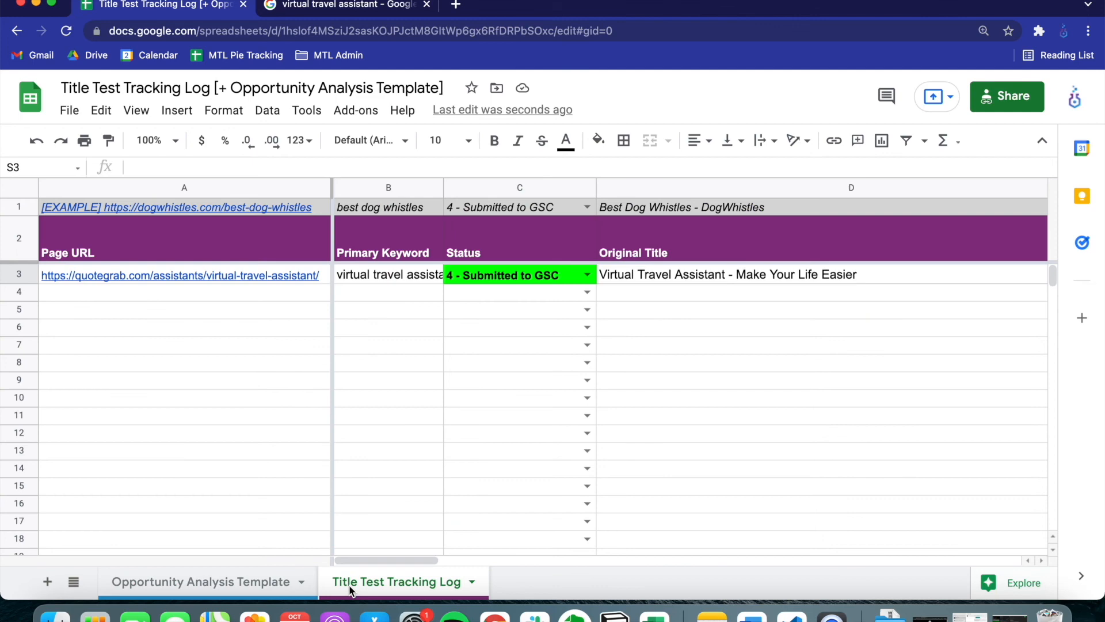